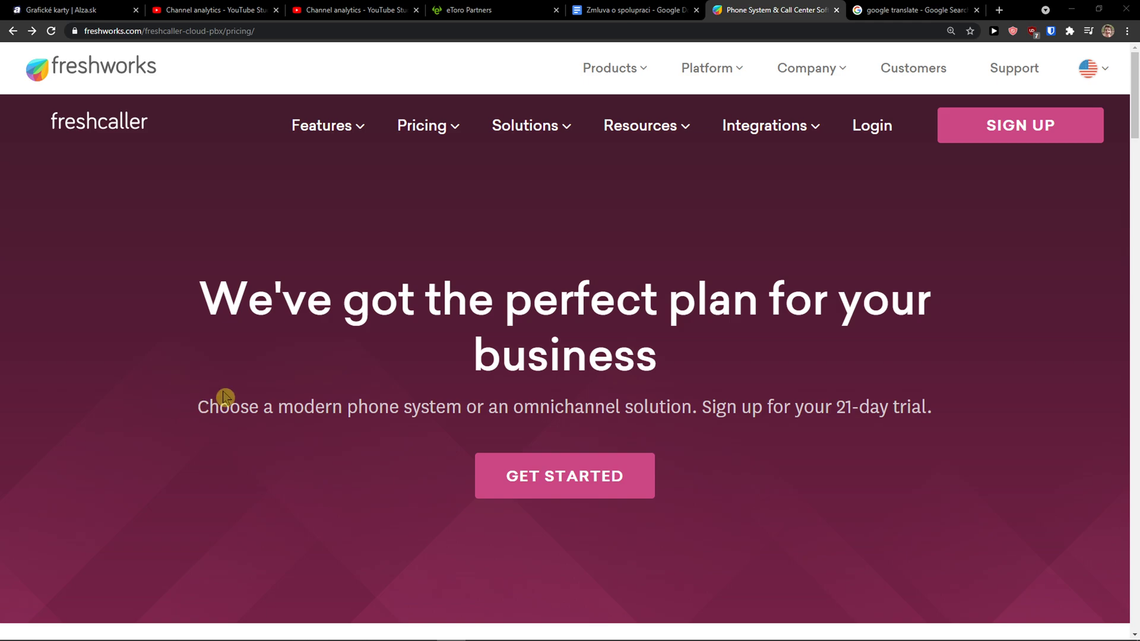
Open the 21-day trial signup form, correct the Business Email domain, and submit it.
click(981, 132)
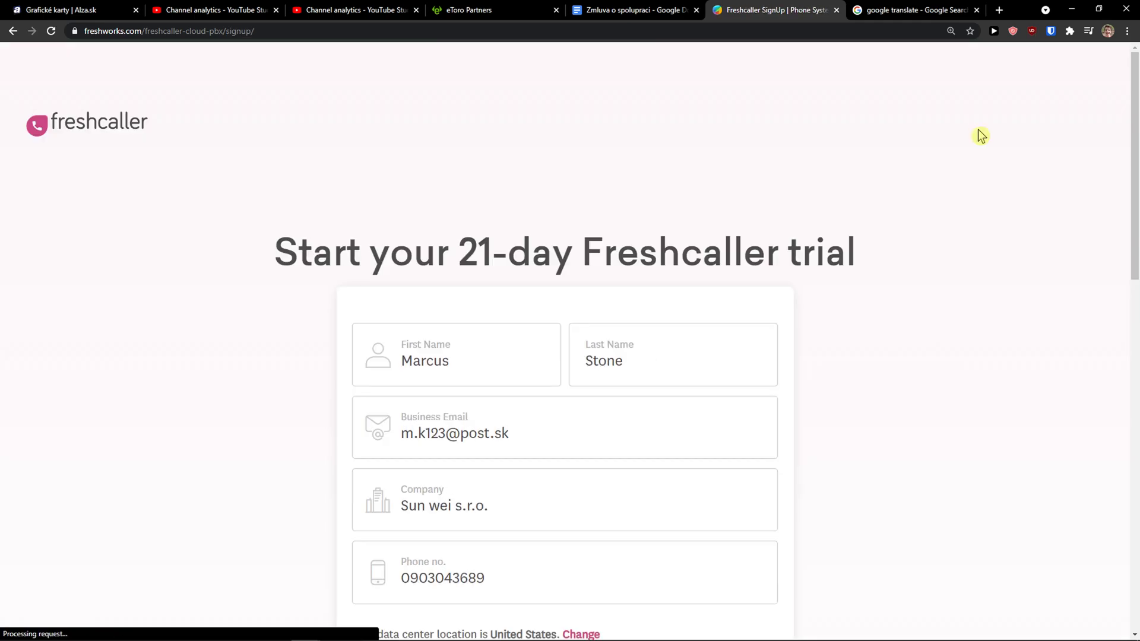
scroll(594, 282, down, 1)
scroll(594, 282, down, 1)
drag(510, 315, 460, 324)
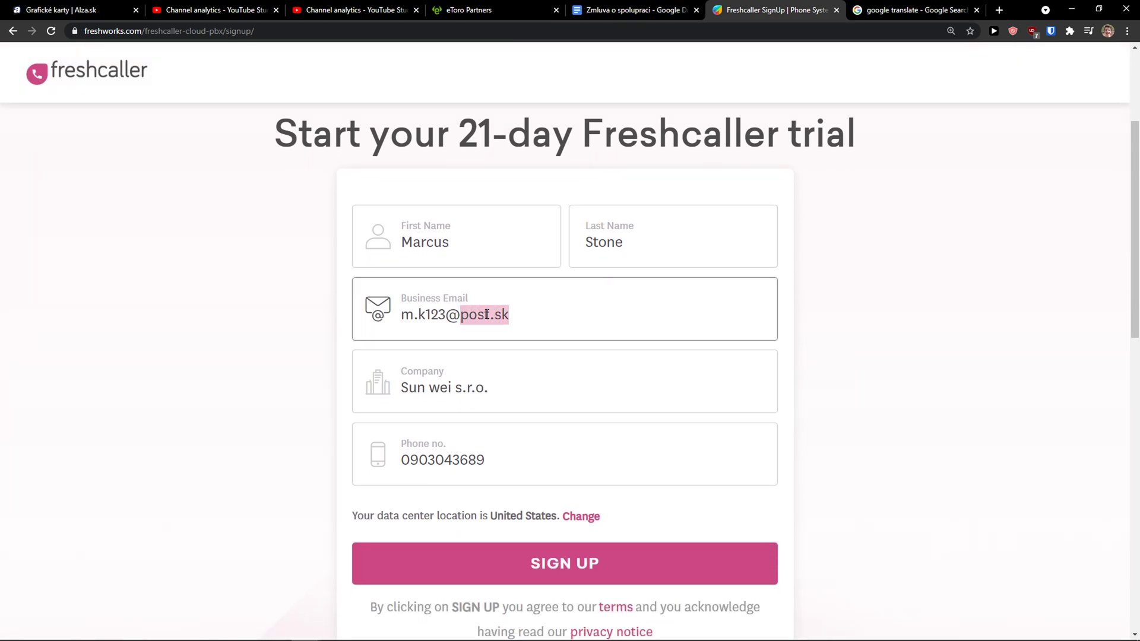
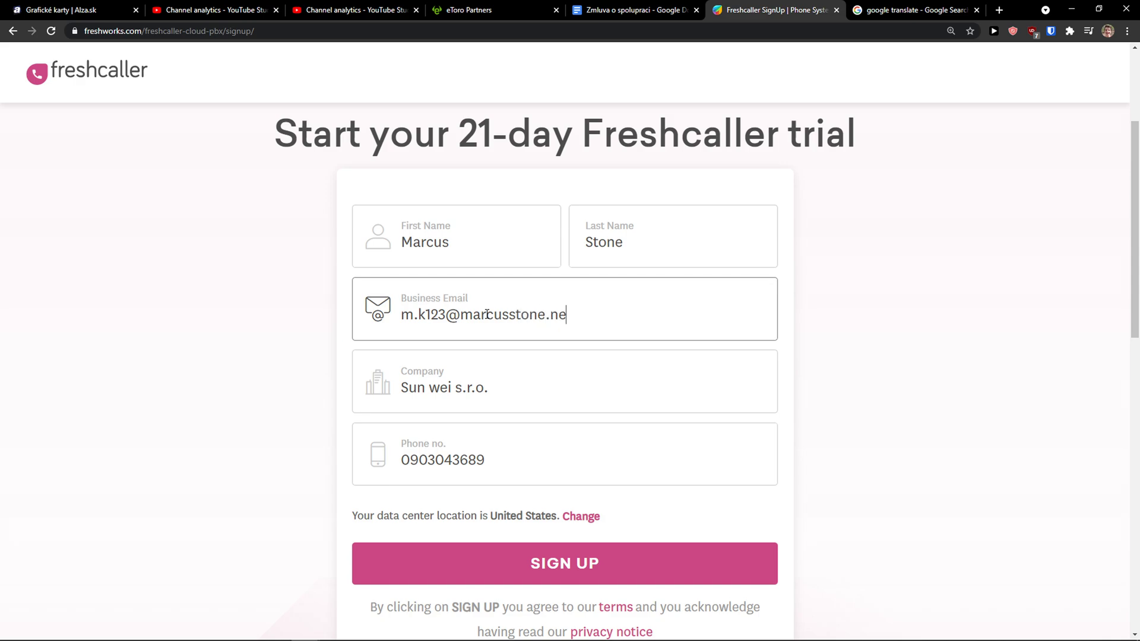
scroll(752, 496, down, 1)
click(686, 506)
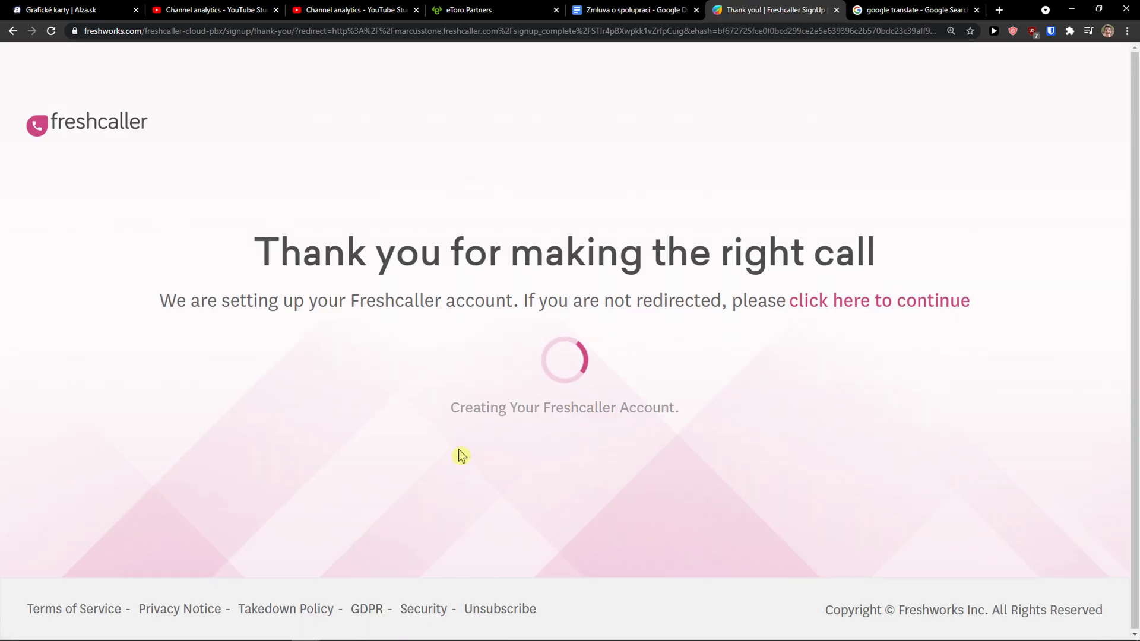
Zoom the new account's Home dashboard to 125%, reload it, and review the zero Incoming and Outgoing Calls figures.
drag(437, 420, 661, 427)
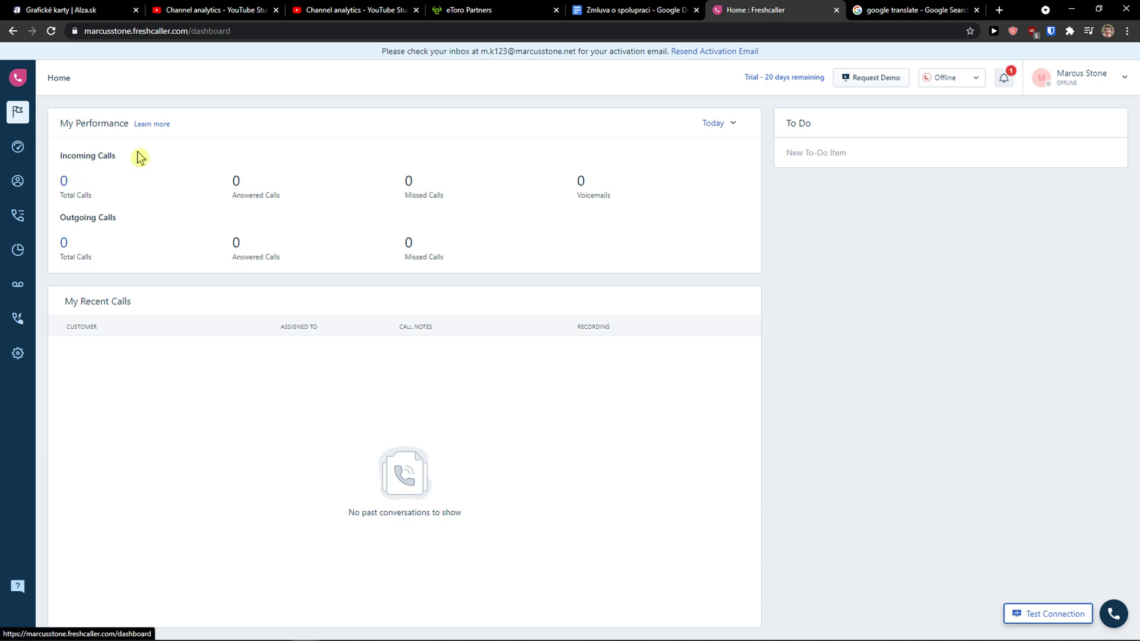
drag(60, 156, 140, 203)
click(140, 204)
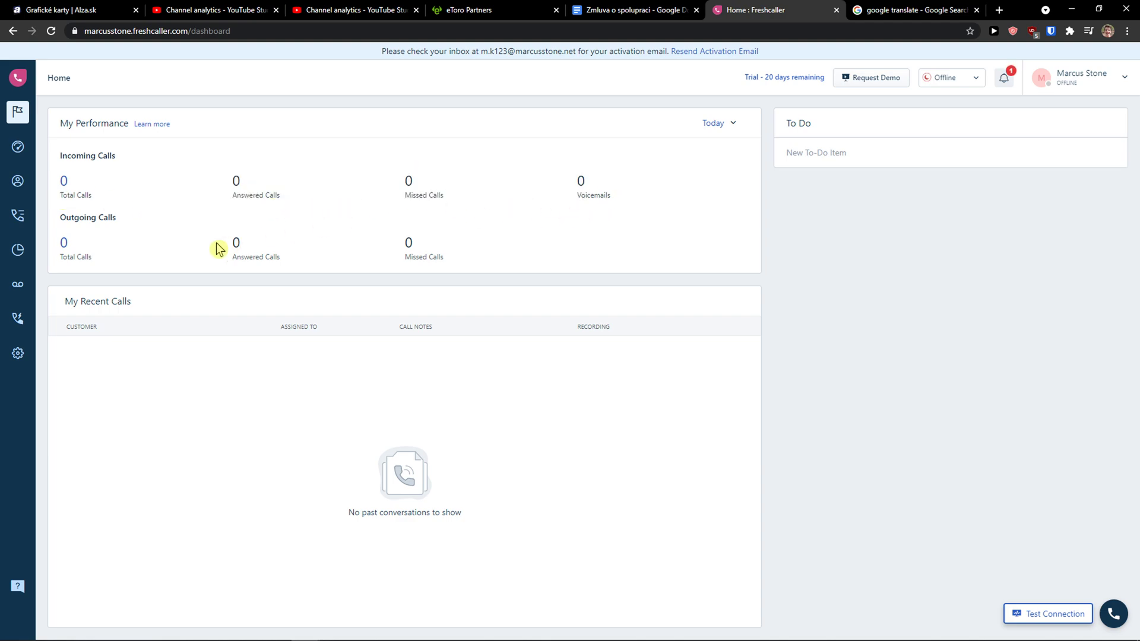
key(ctrl+plus)
key(ctrl+plus)
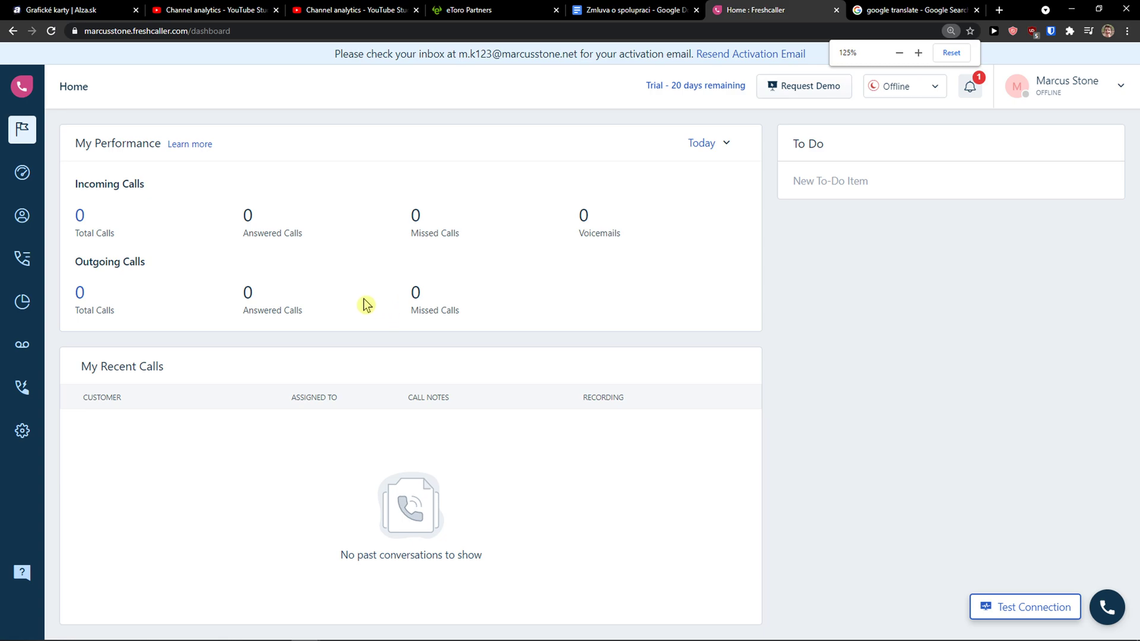
key(F5)
drag(148, 264, 74, 264)
drag(145, 183, 78, 178)
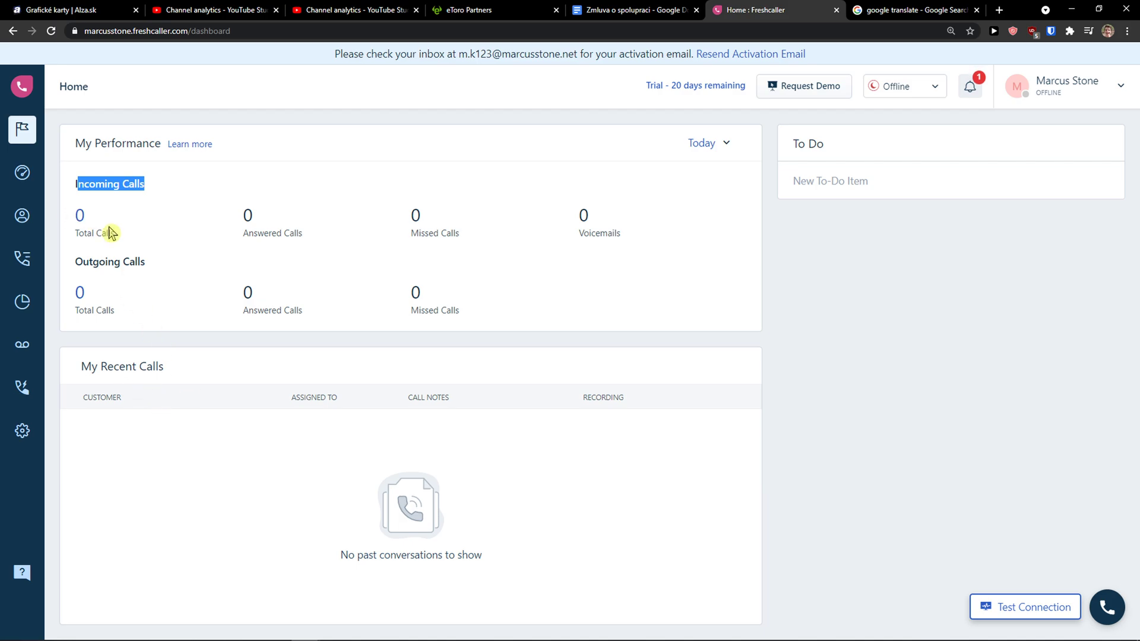
Open the Live Dashboard and scroll through its service level, call totals, queues and agent status panels.
click(20, 173)
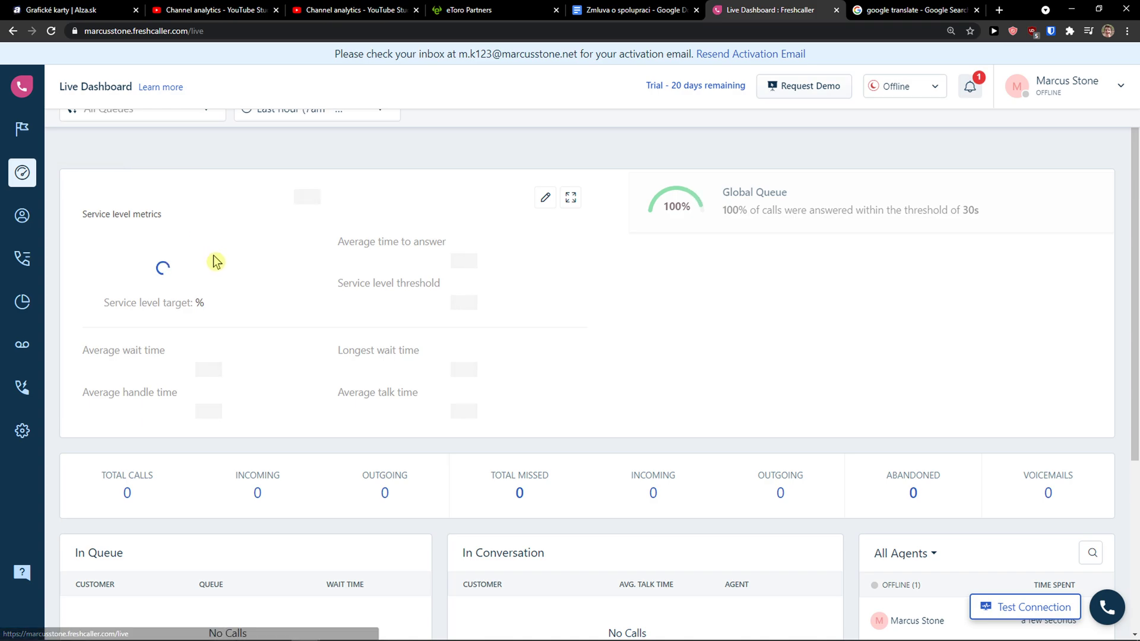
scroll(153, 254, down, 1)
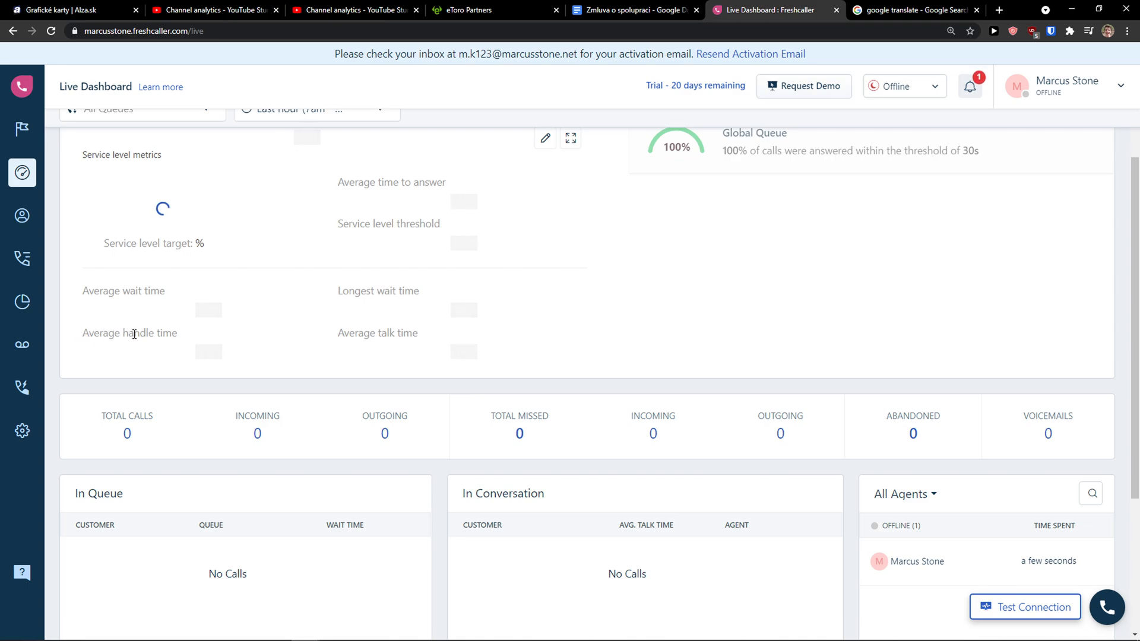
scroll(135, 336, down, 3)
scroll(134, 337, up, 3)
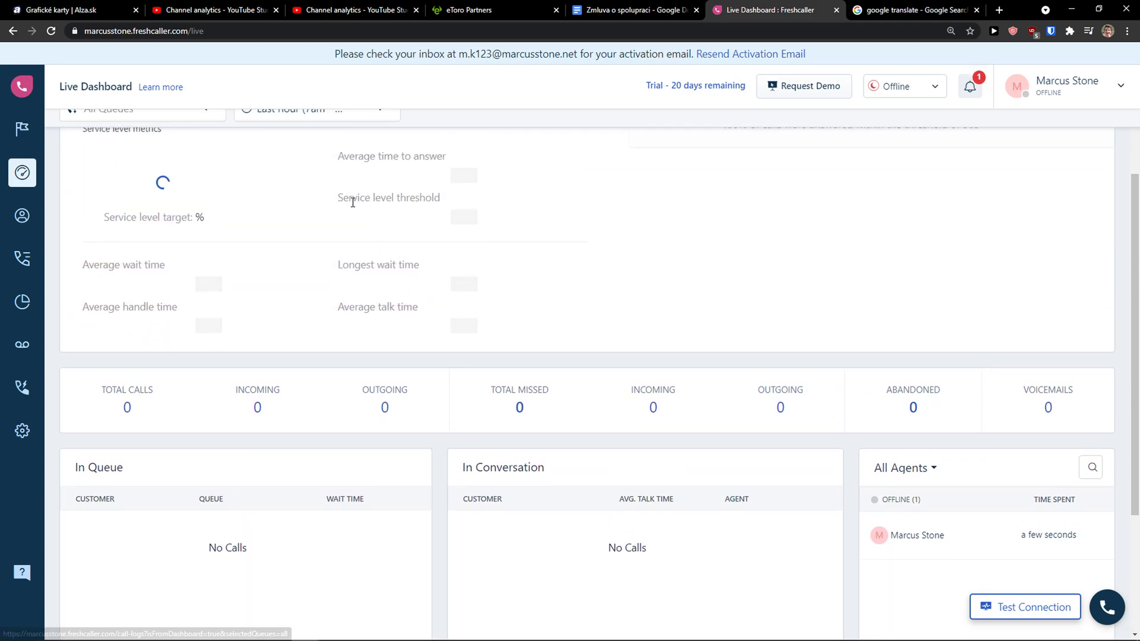
scroll(326, 199, up, 2)
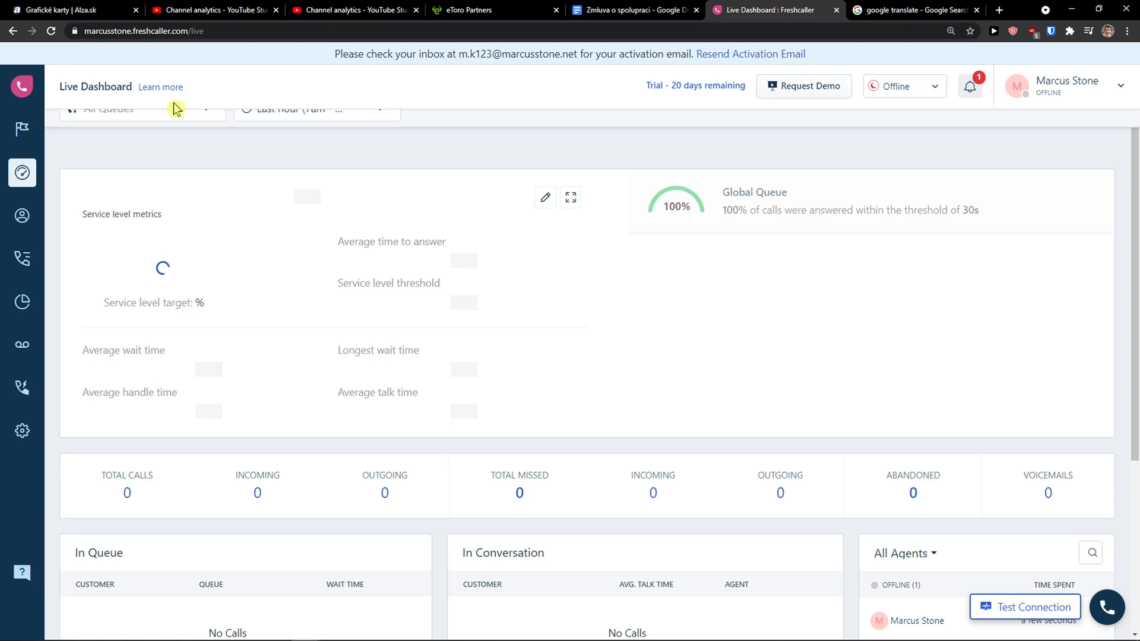
scroll(173, 108, down, 1)
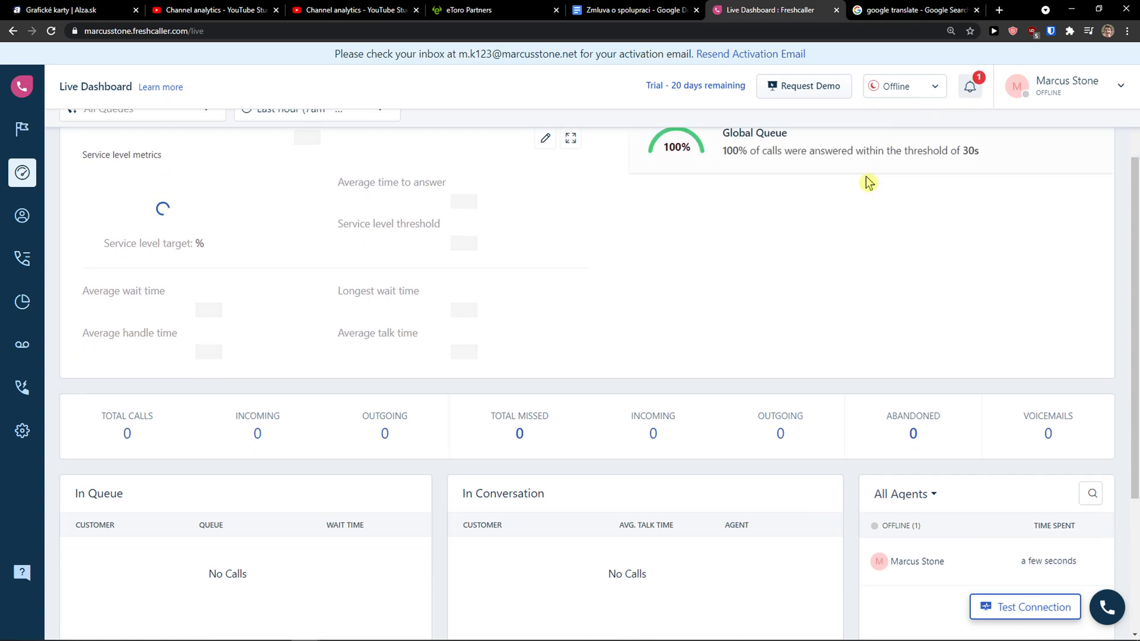
scroll(792, 278, down, 3)
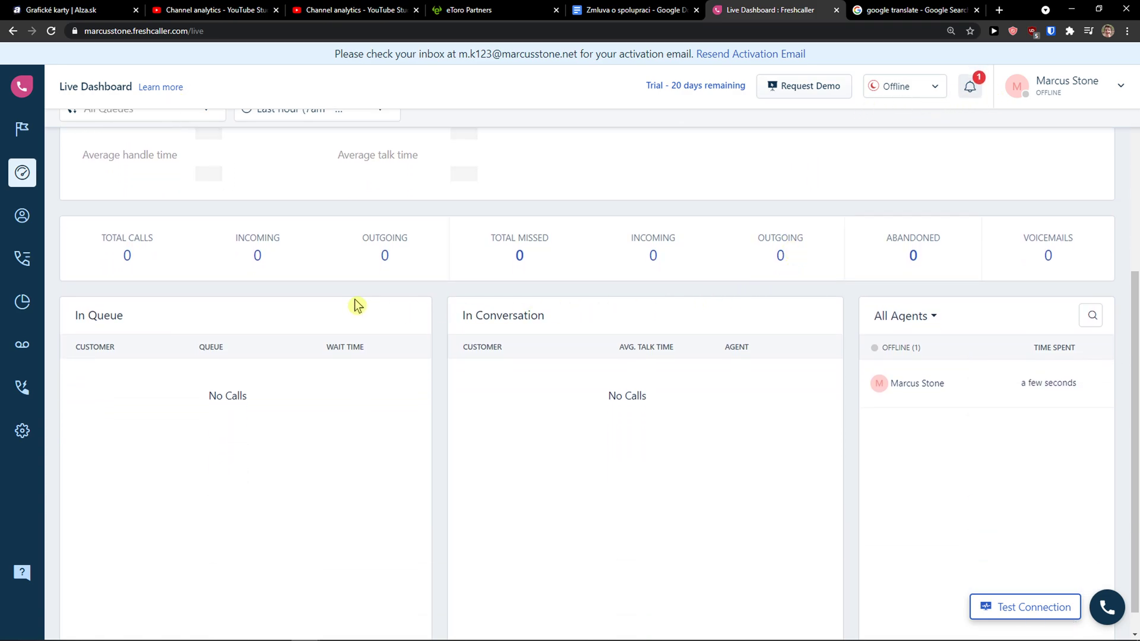
scroll(345, 304, down, 1)
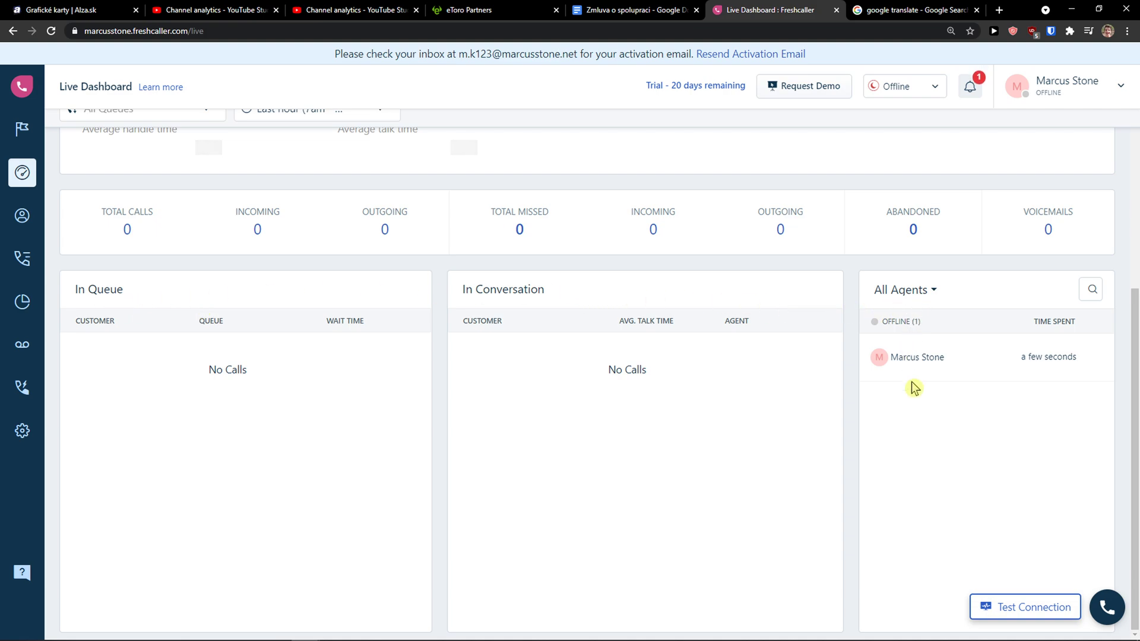
Go to Contacts, start an Add New Contact form, and zoom the page to 175%.
click(30, 217)
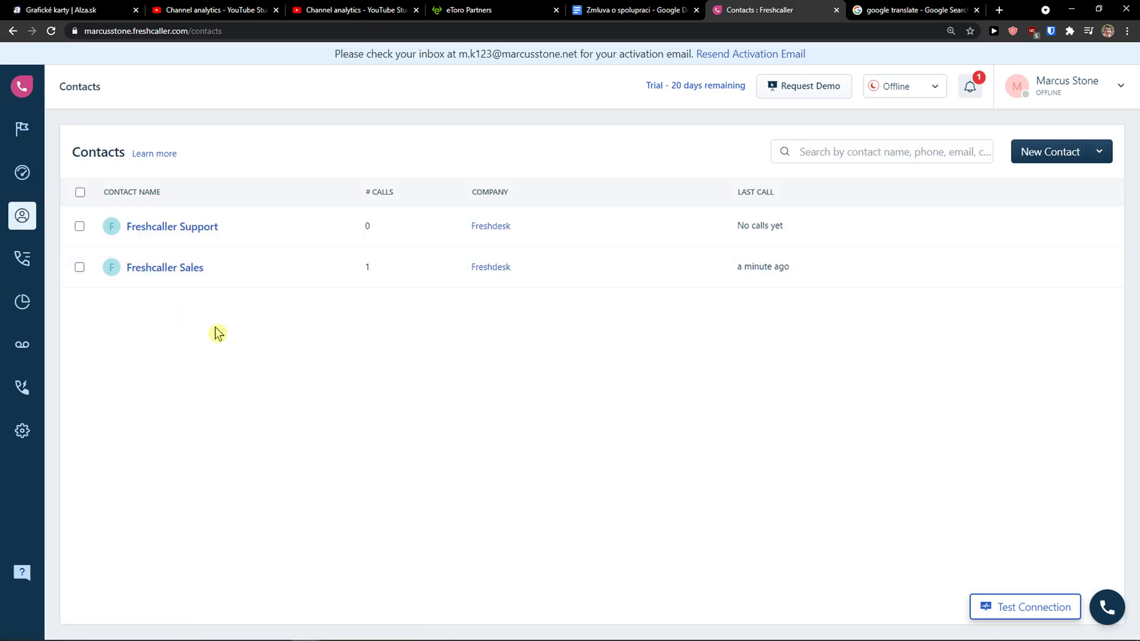
click(1041, 158)
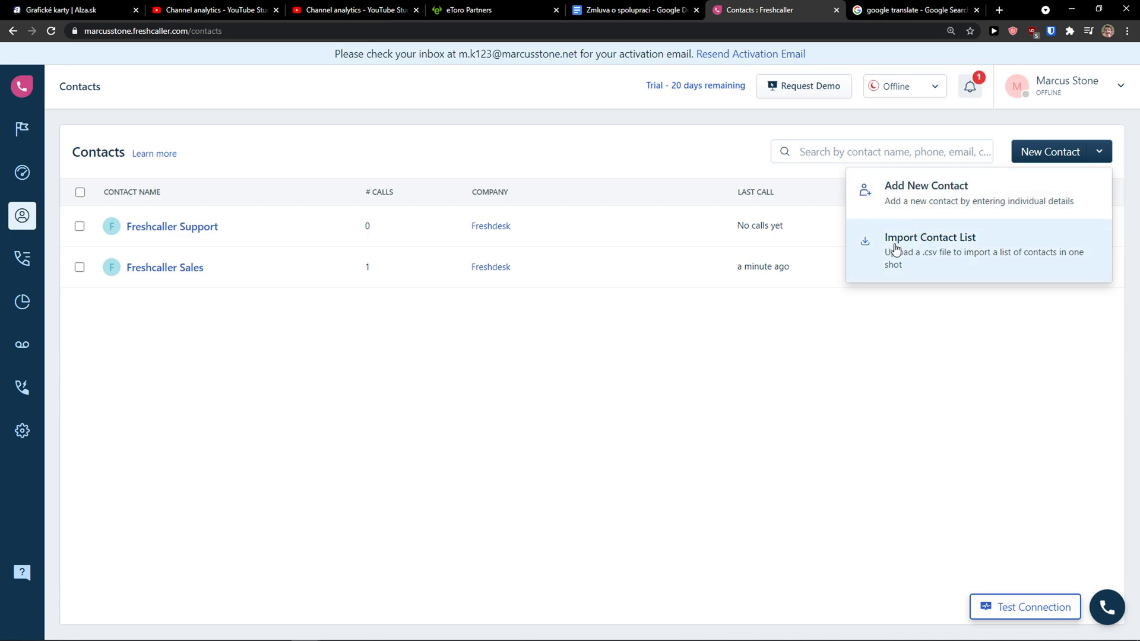
click(923, 198)
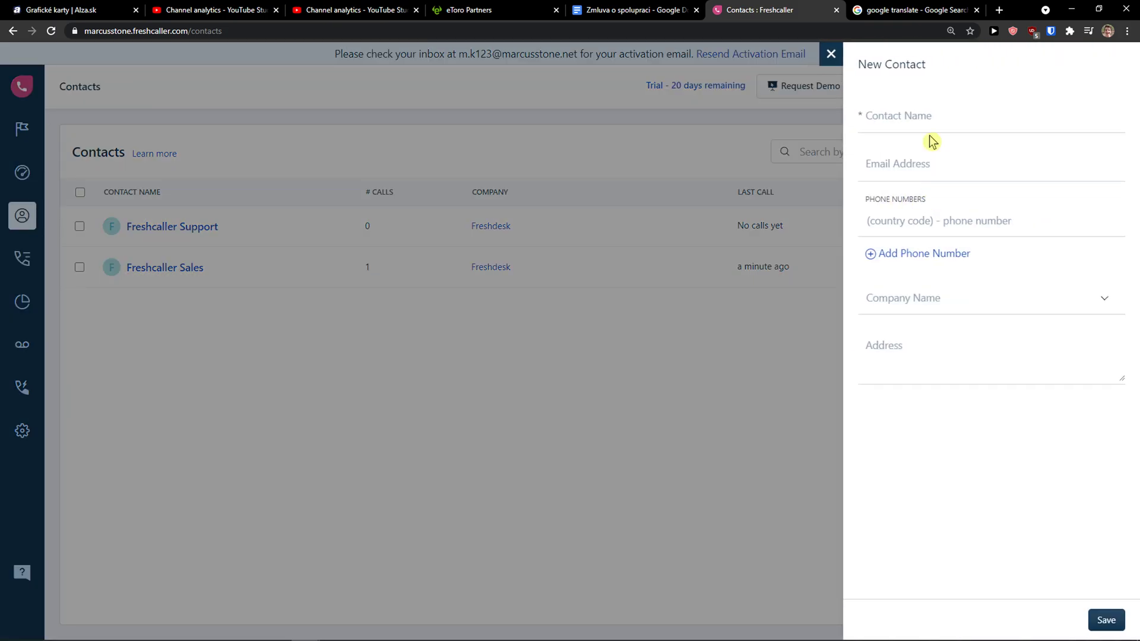
click(918, 113)
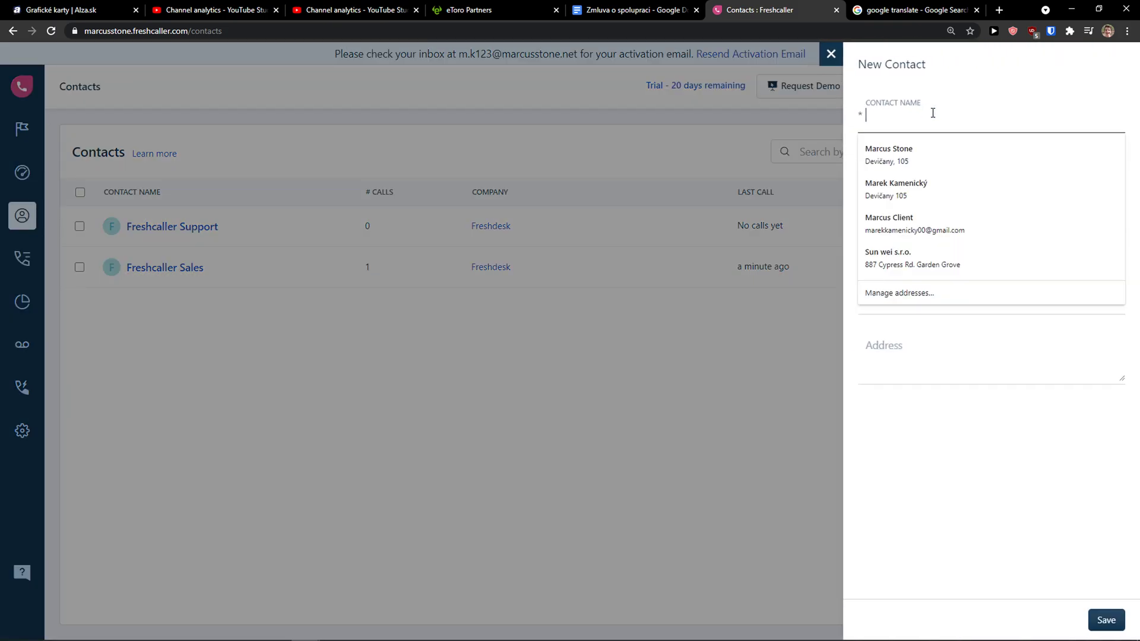
key(ctrl+plus)
key(ctrl+plus)
Enter the contact's name, autofill email, phone and address from saved details, and save.
text(Mar)
key(BackSpace)
text(arcus)
key(Tab)
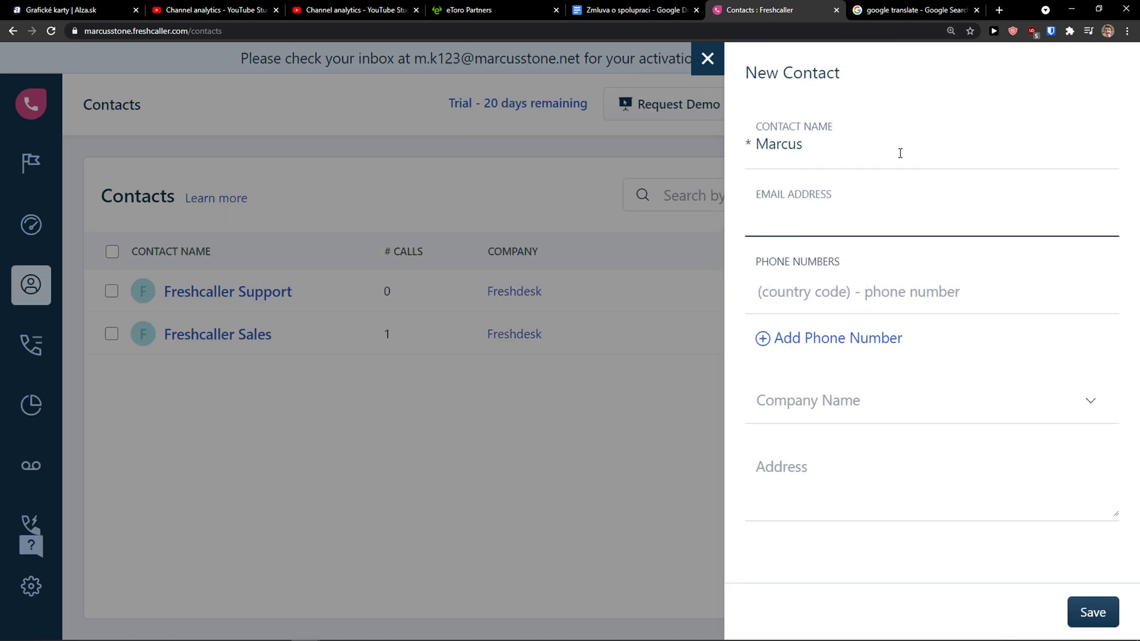
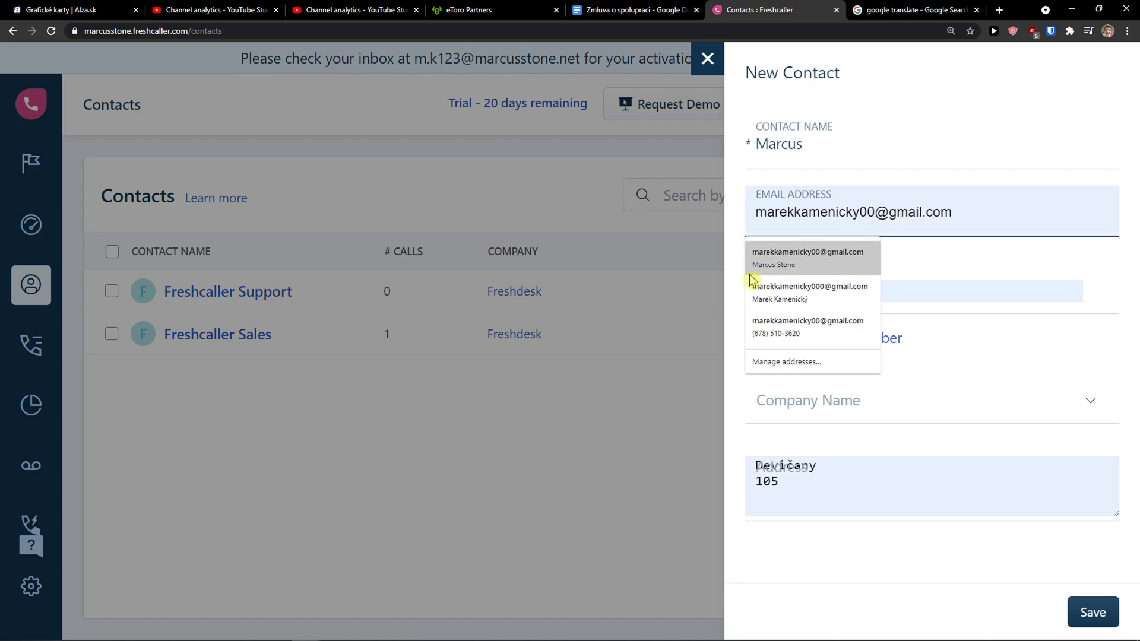
click(749, 286)
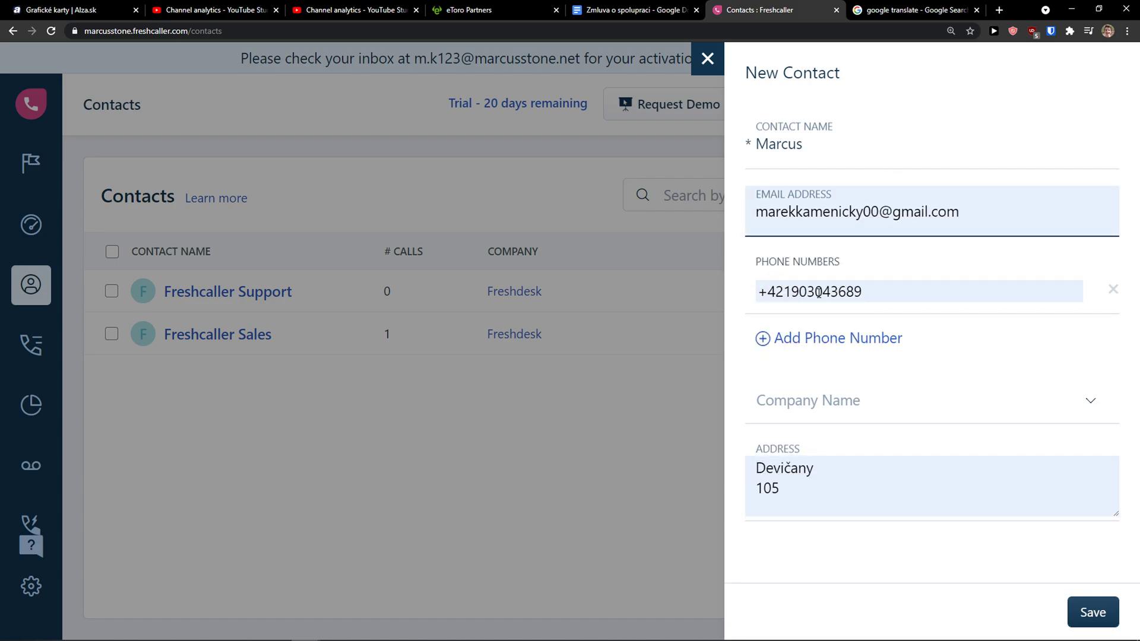
click(918, 417)
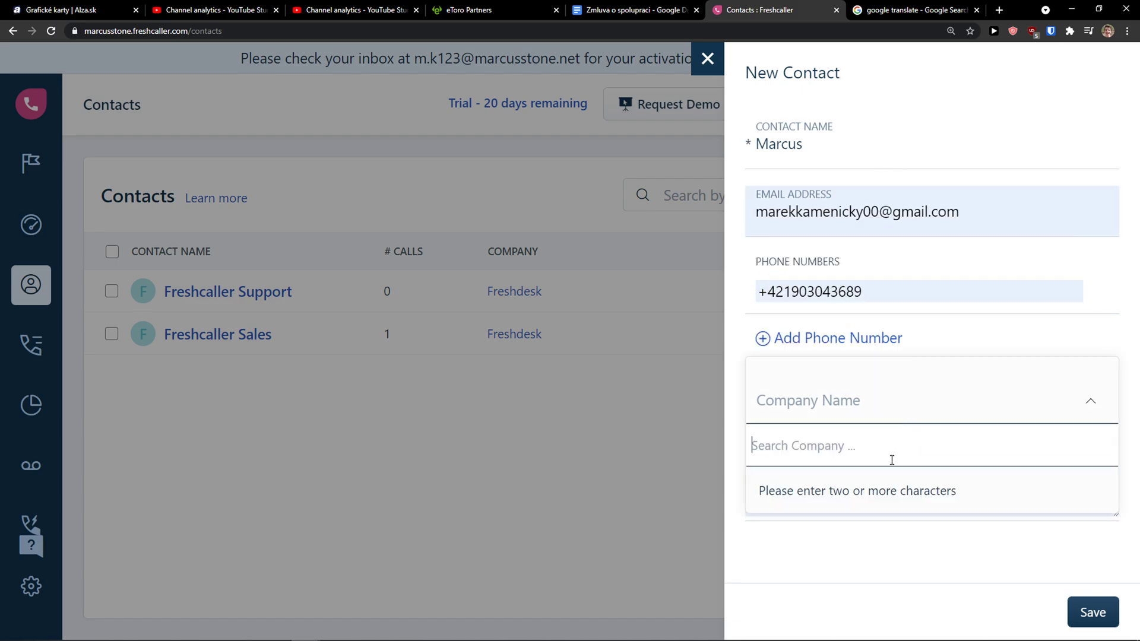
click(1092, 612)
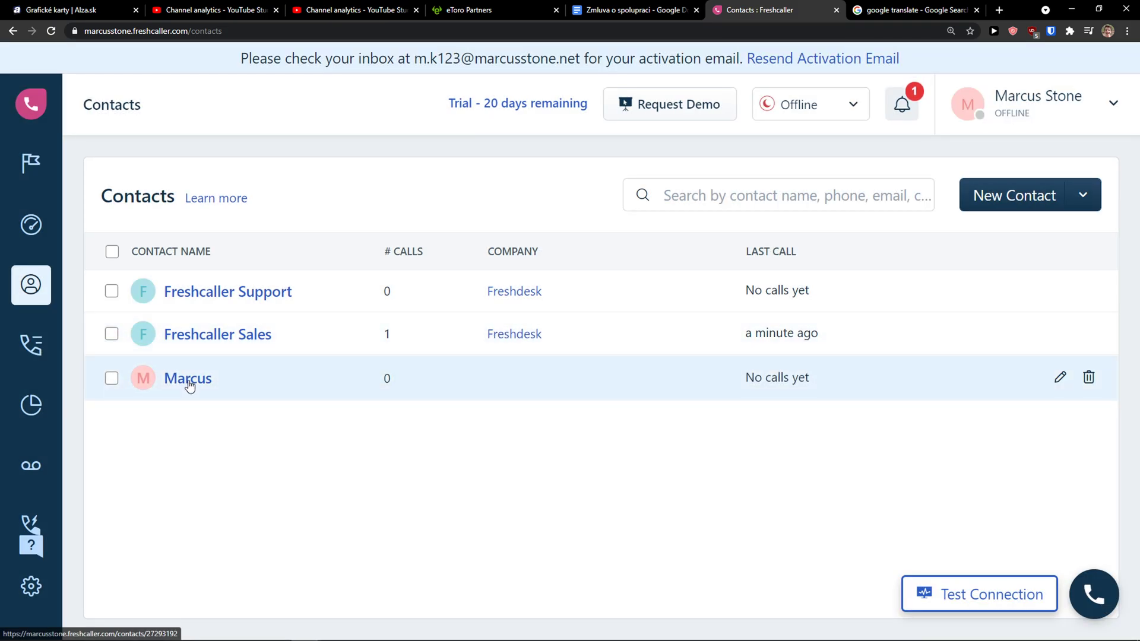
View the Freshcaller Support contact's details, then go back and switch to the Companies list.
click(229, 304)
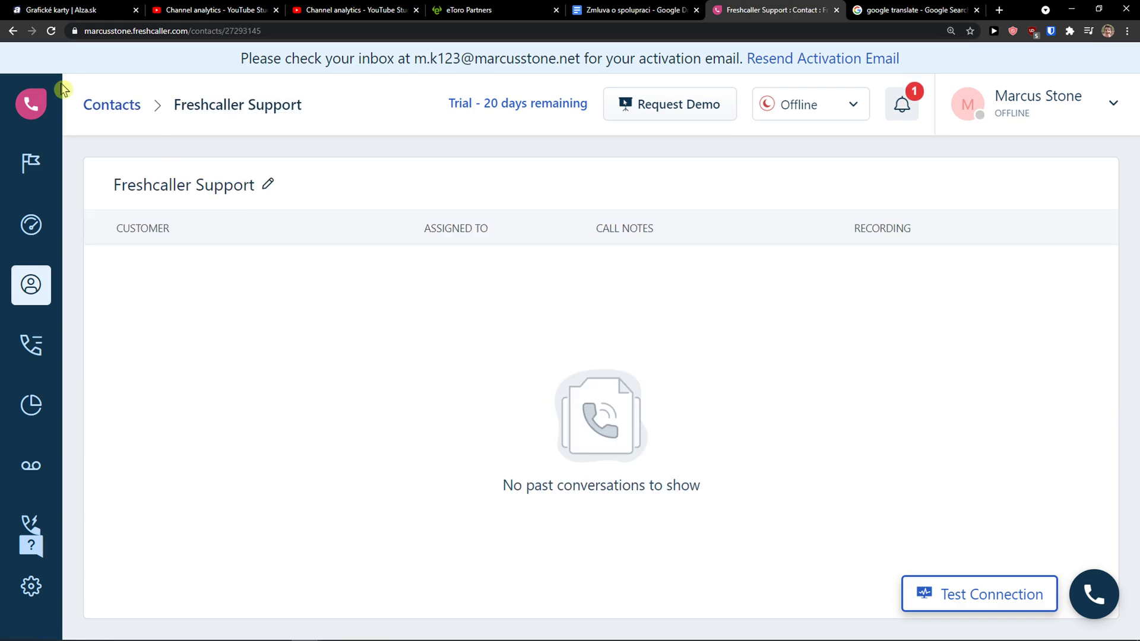
click(12, 31)
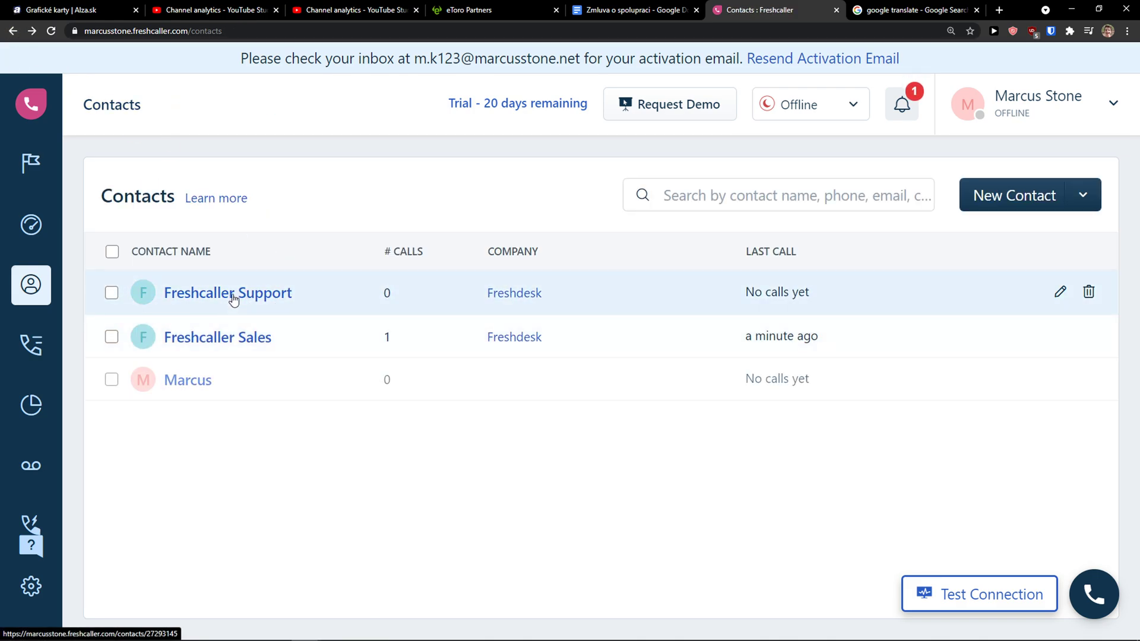
mouse_move(35, 290)
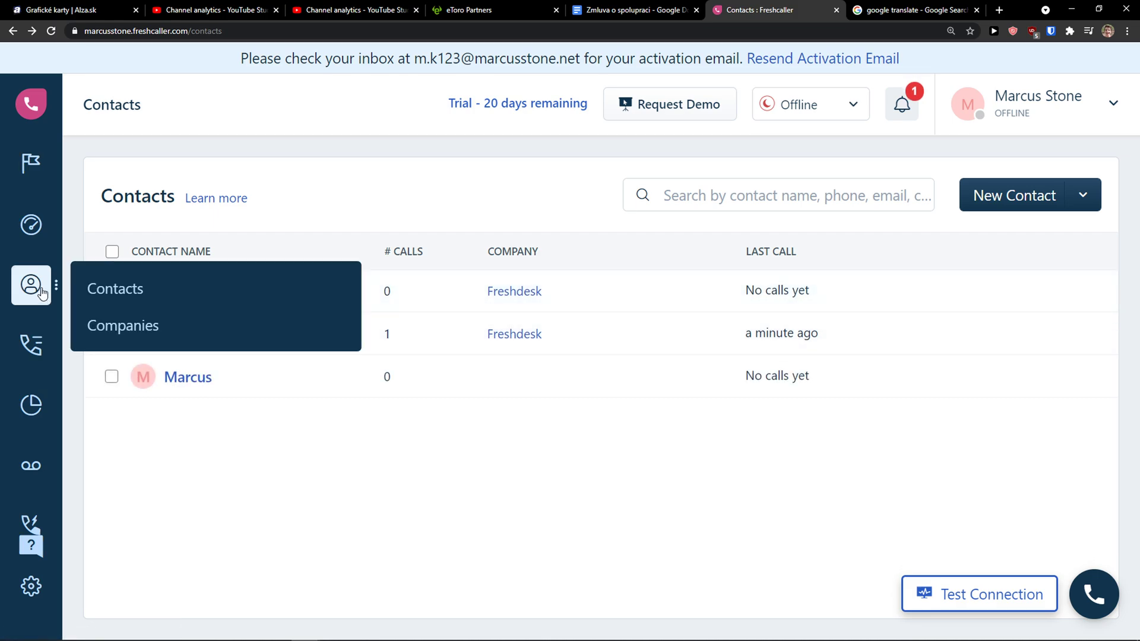
click(113, 330)
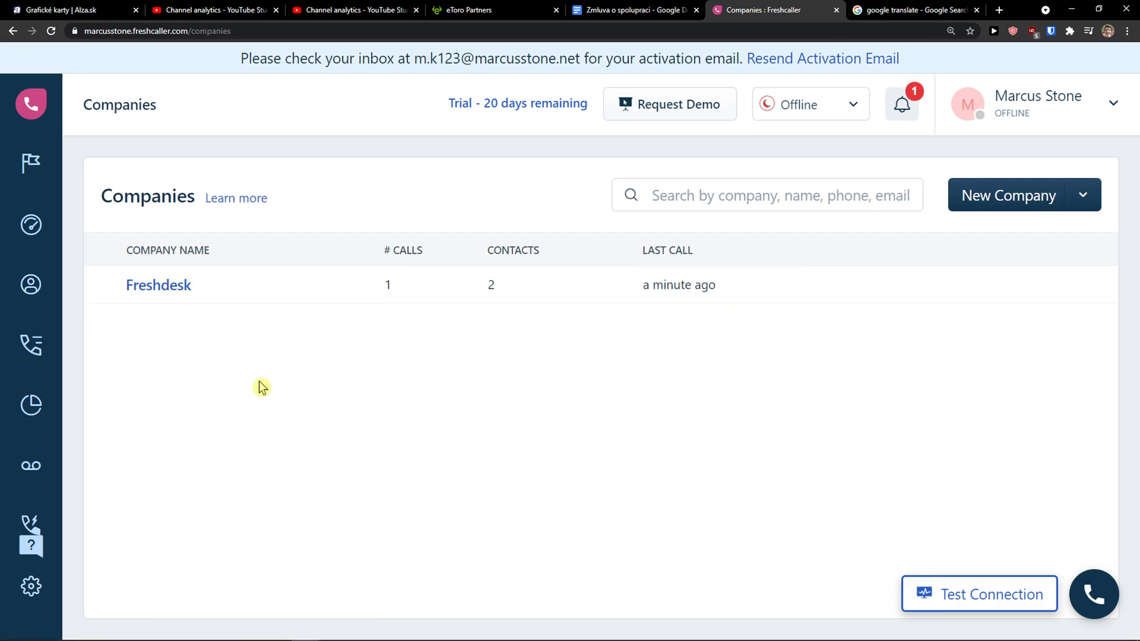
Open an Add New Company form and close it without saving, leaving Freshdesk the only company.
click(1030, 200)
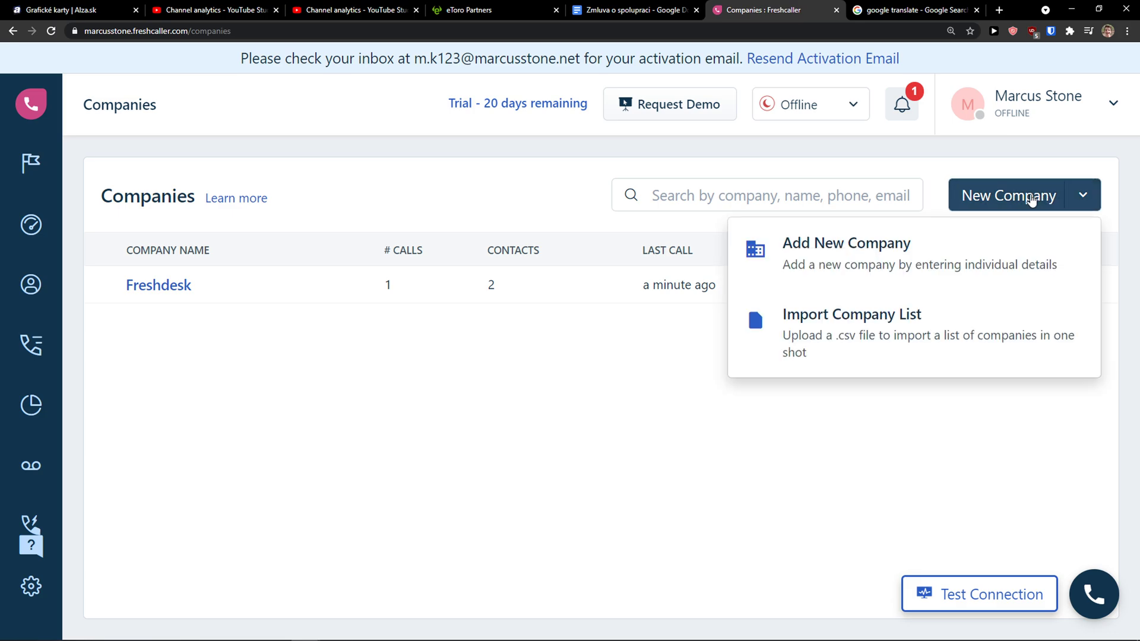
click(871, 260)
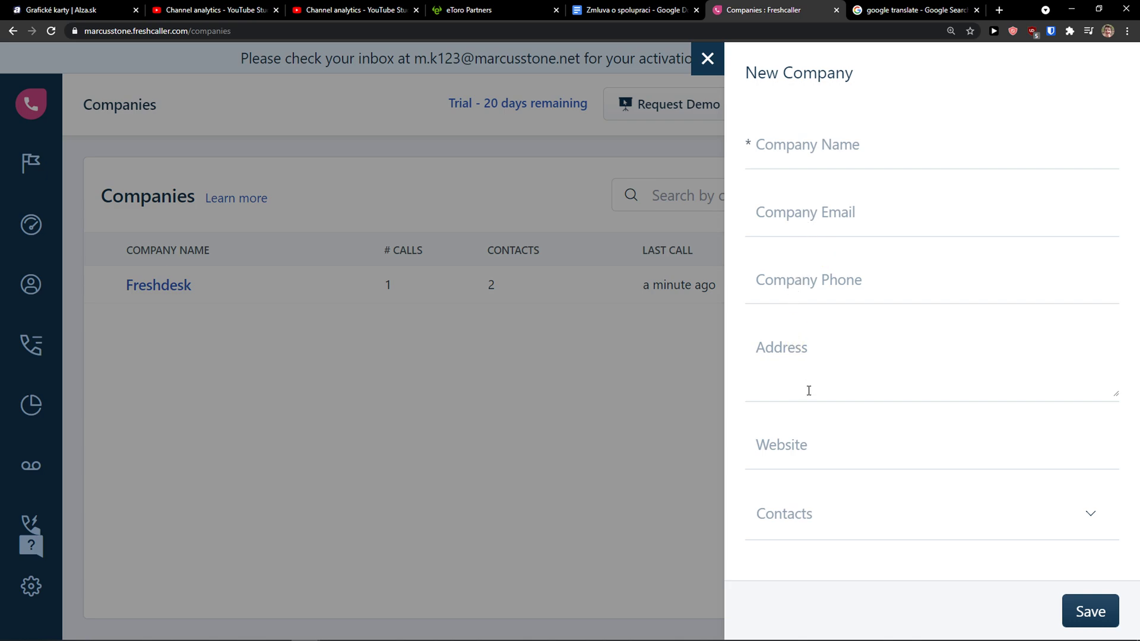
click(854, 516)
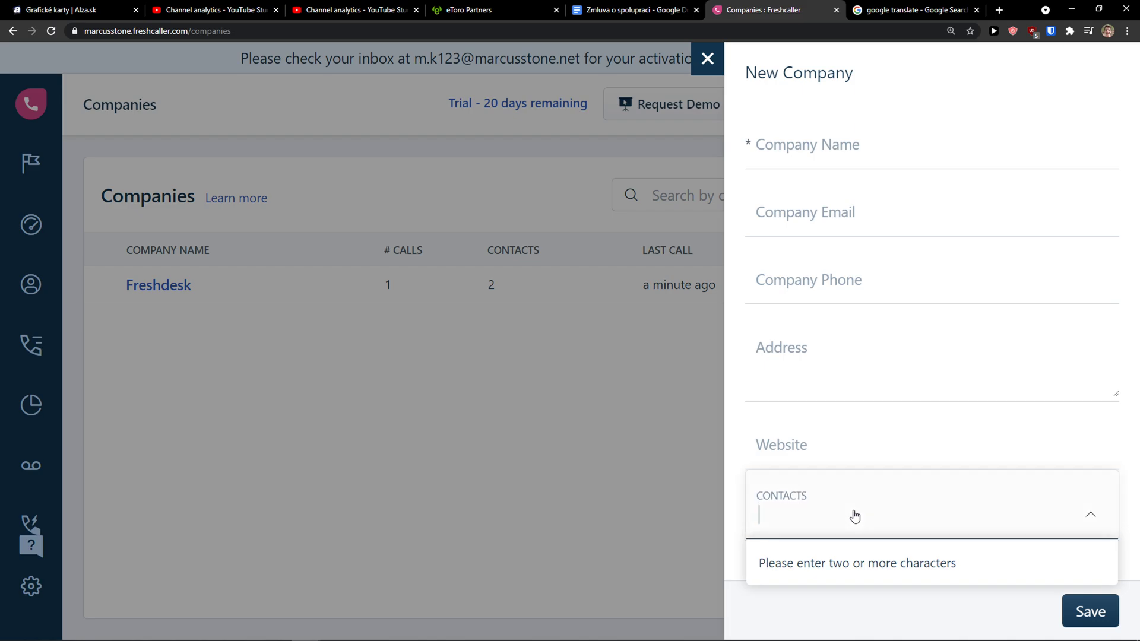
click(633, 473)
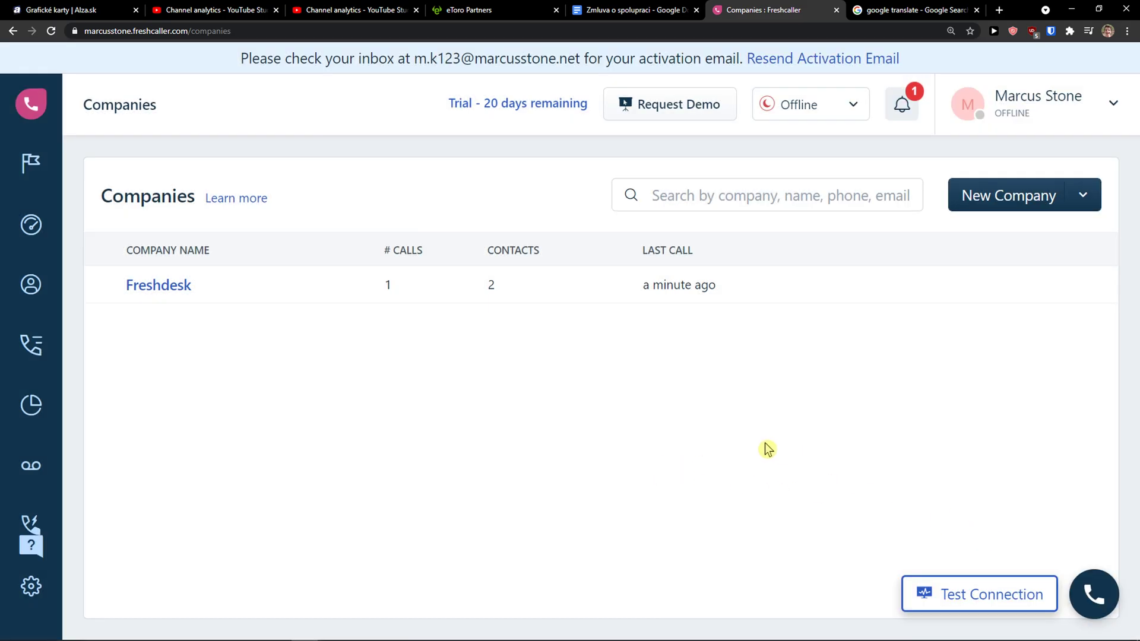
mouse_move(22, 293)
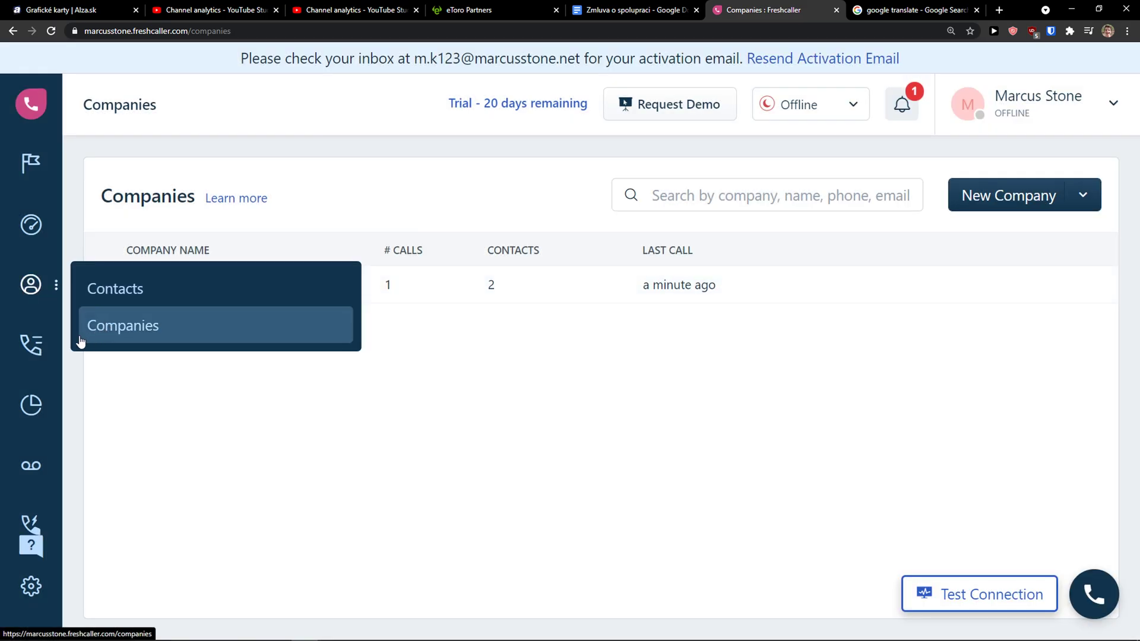
Open Call Metrics, zoom out to 125%, and play the Freshcaller Sales call recording.
click(24, 361)
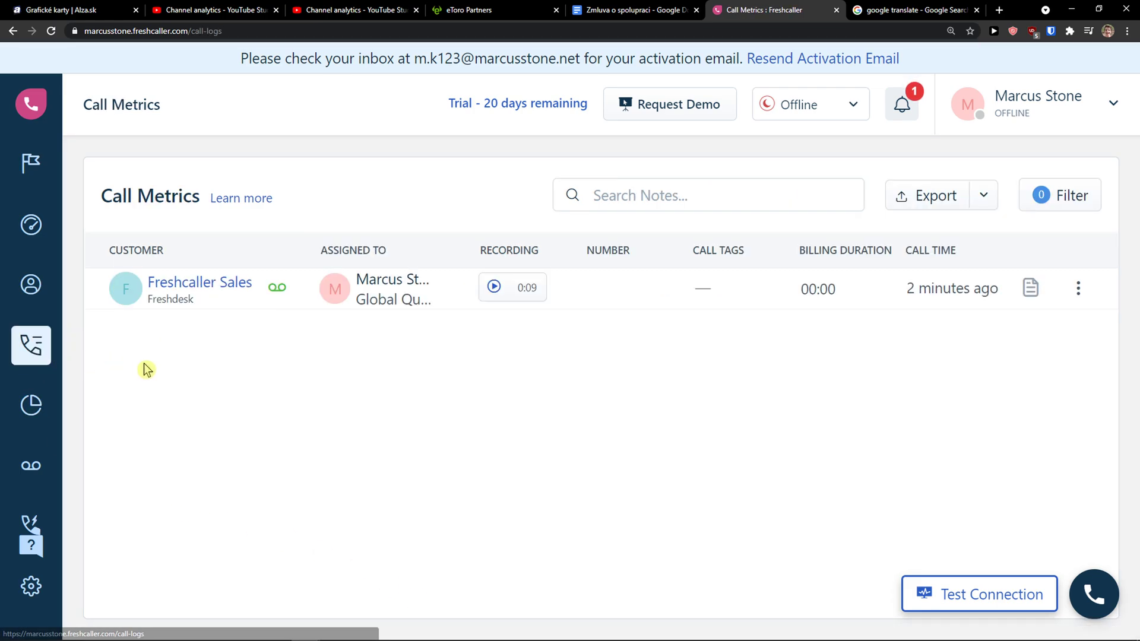
key(ctrl+minus)
key(ctrl+minus)
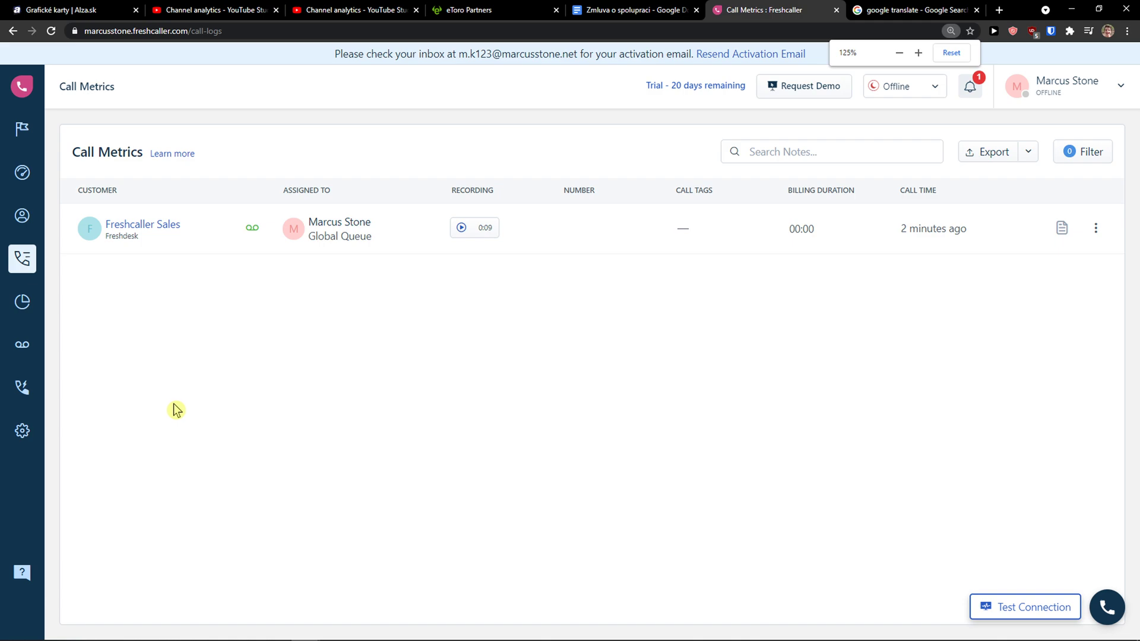
click(462, 228)
click(27, 393)
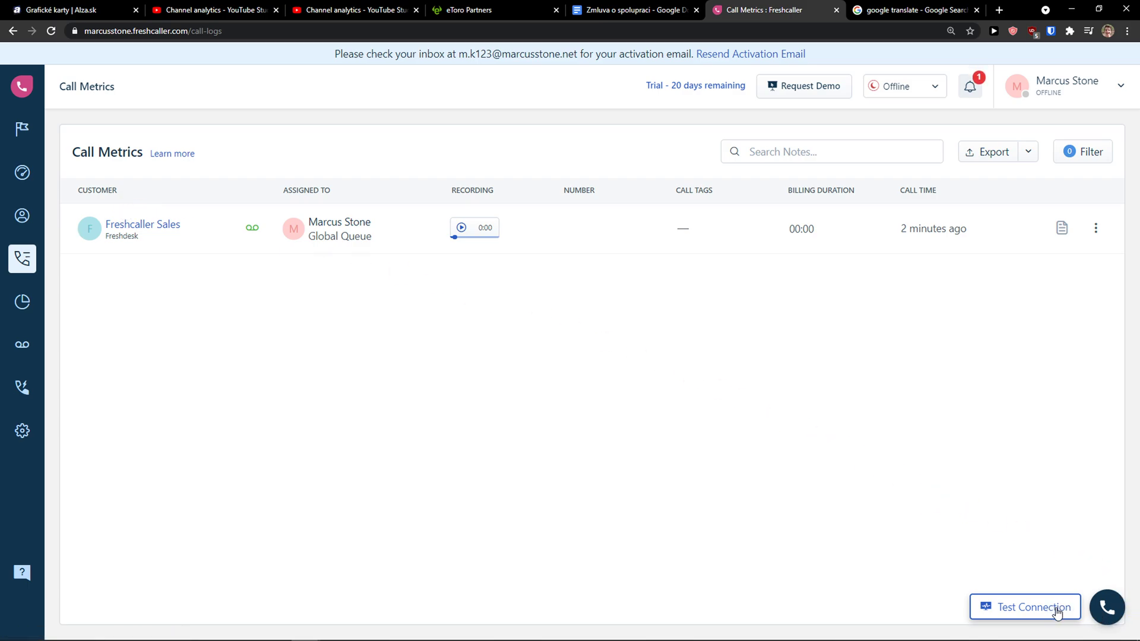
Bring up the first-call connection test prompt and start the network and audio test.
click(1099, 612)
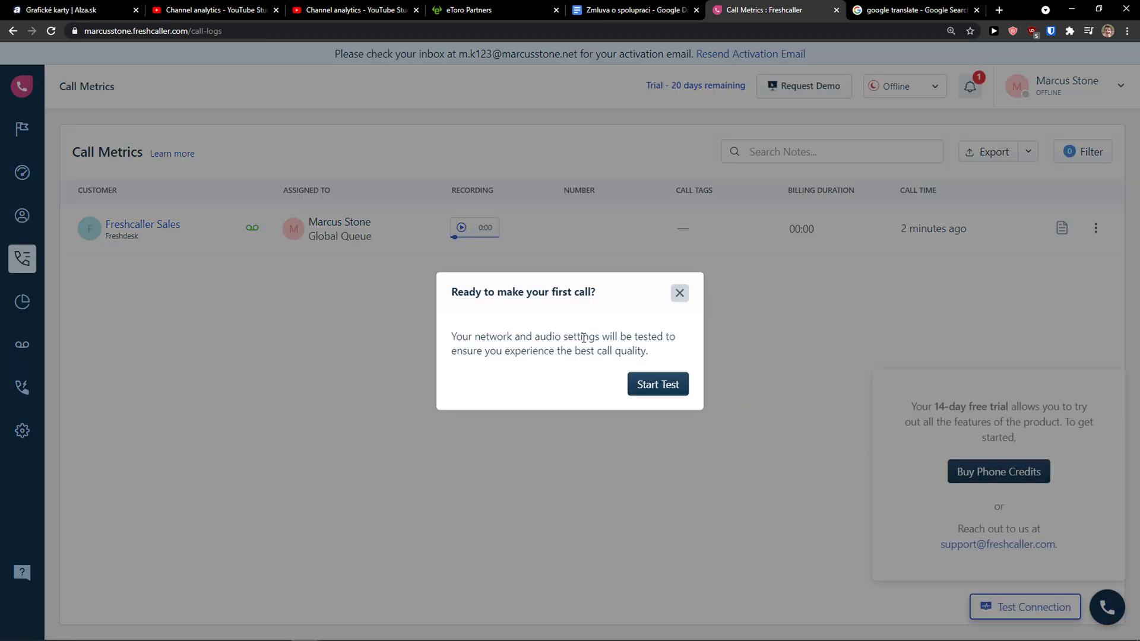
drag(451, 343, 673, 356)
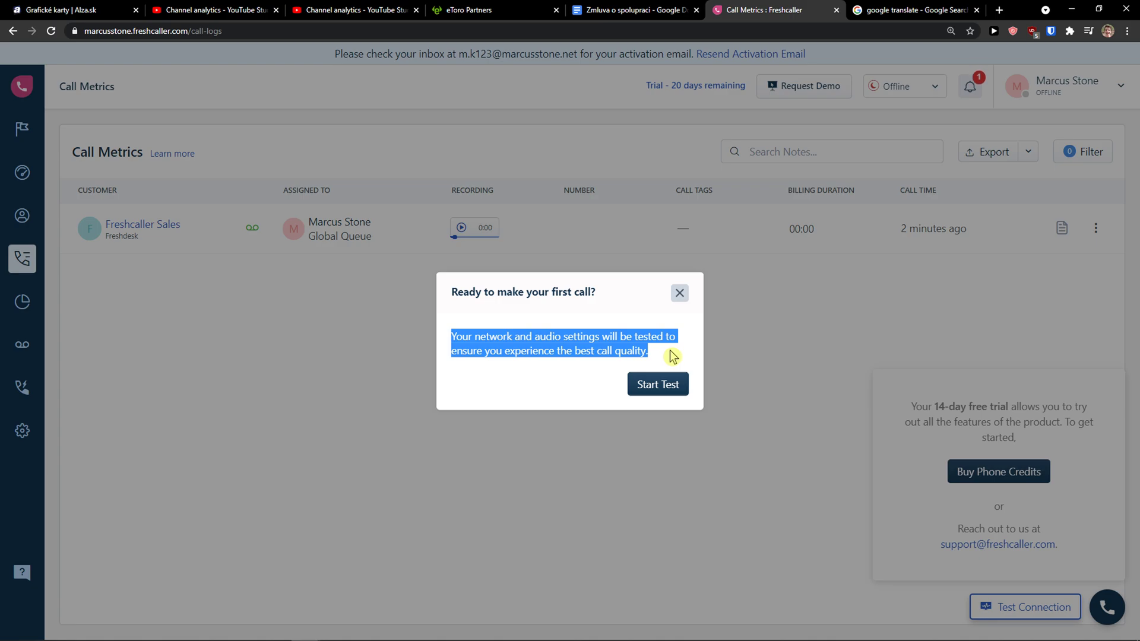
click(680, 294)
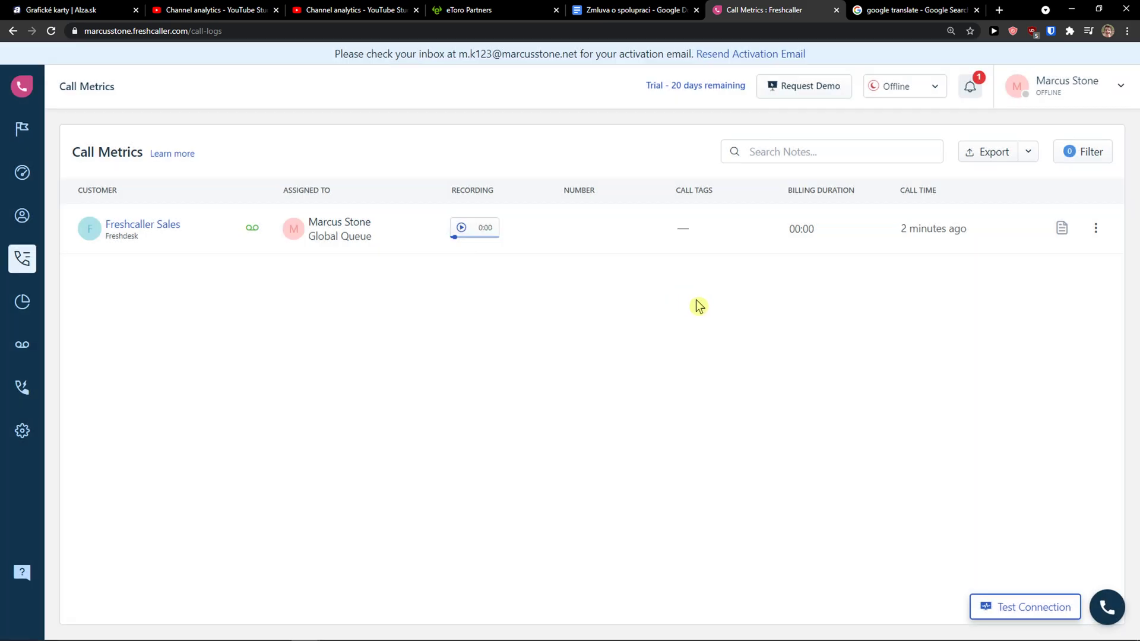
click(1105, 609)
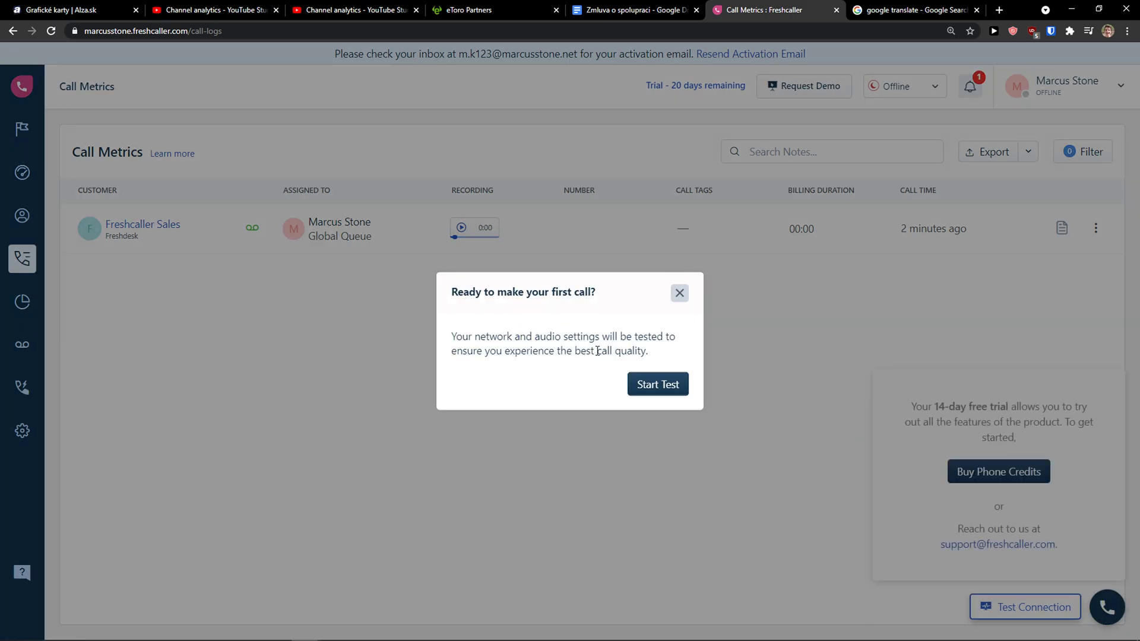
click(654, 383)
Center the Twilio network test window, pass the reCAPTCHA, and enlarge the window.
drag(178, 16, 593, 144)
click(520, 311)
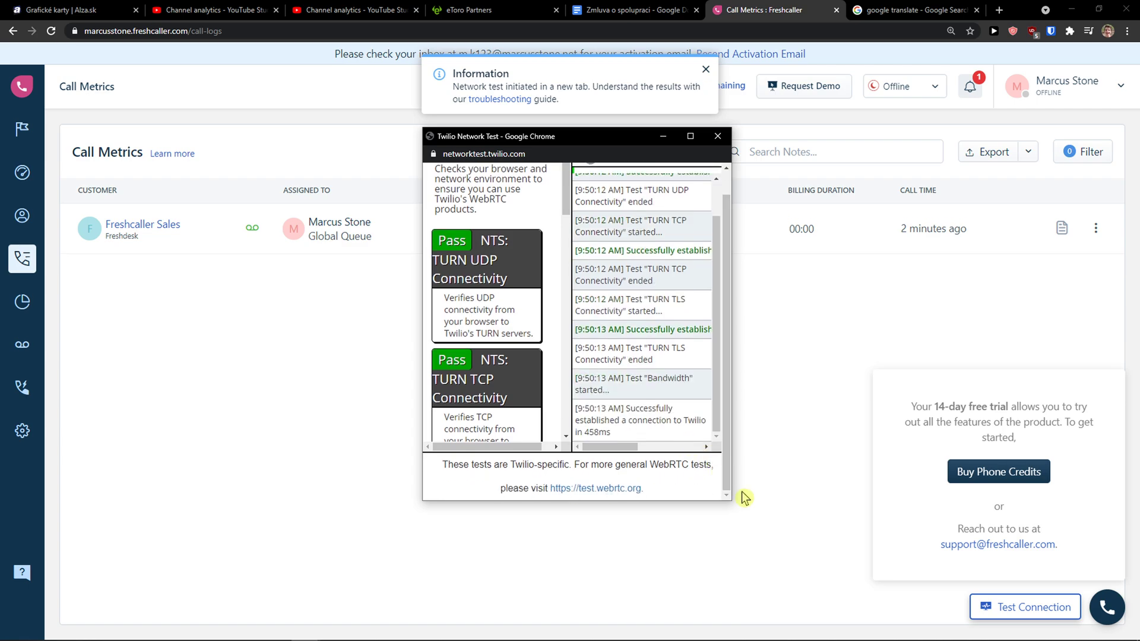
drag(726, 500, 1063, 614)
scroll(547, 463, down, 1)
scroll(582, 428, up, 2)
scroll(600, 403, down, 2)
scroll(615, 383, up, 2)
Review the UDP, TCP, TLS and bandwidth results and check the microphone permission popup.
drag(649, 136, 422, 101)
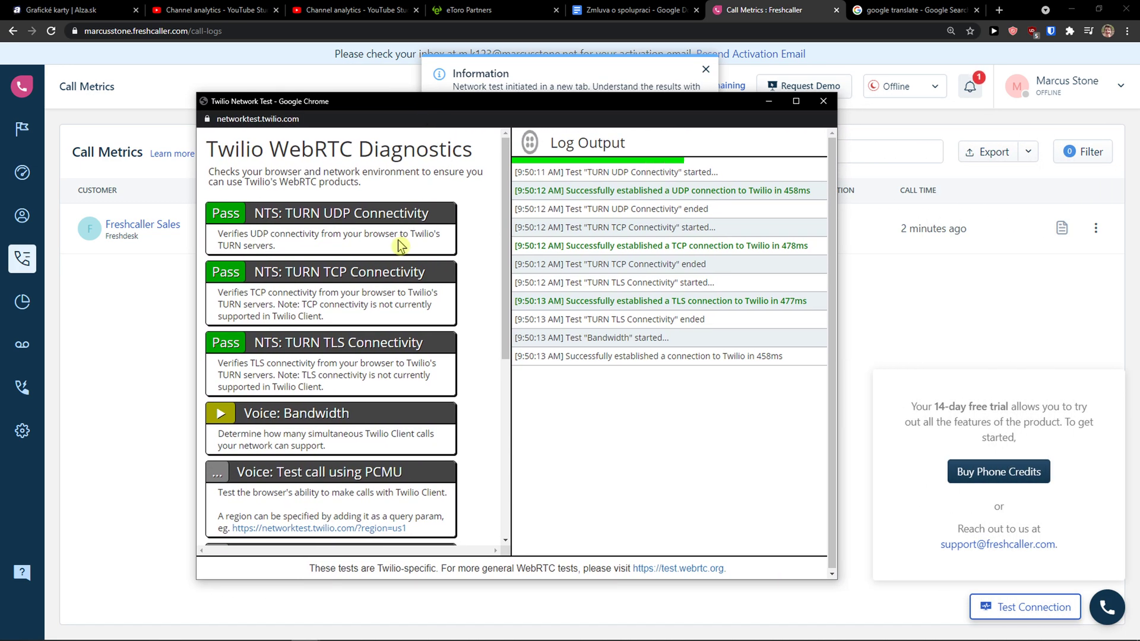
scroll(392, 246, down, 4)
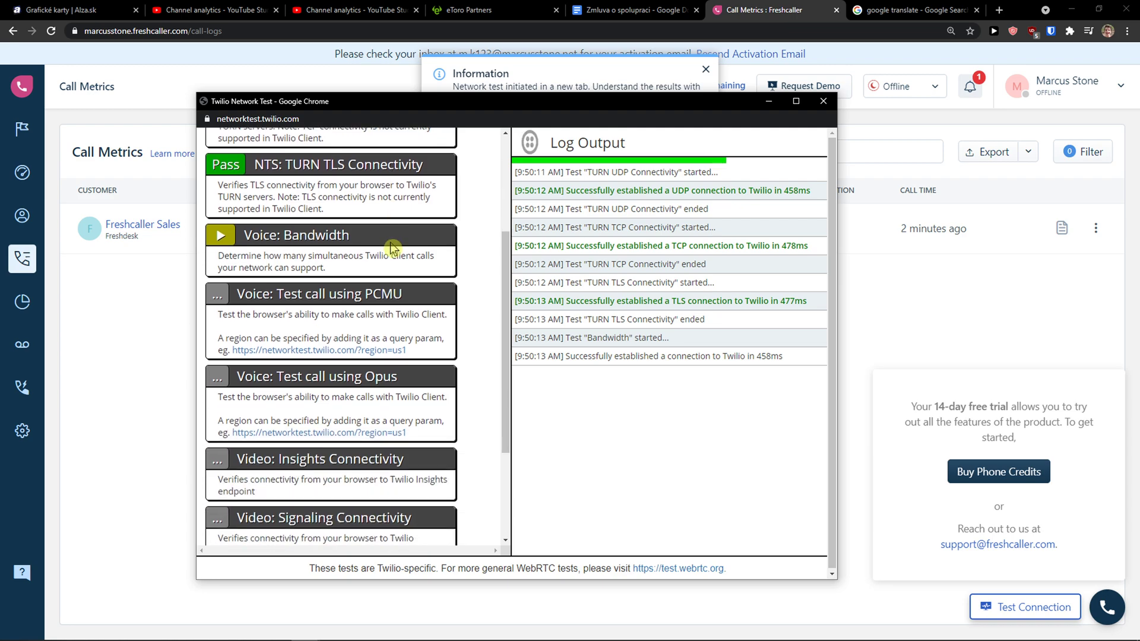
scroll(391, 244, up, 4)
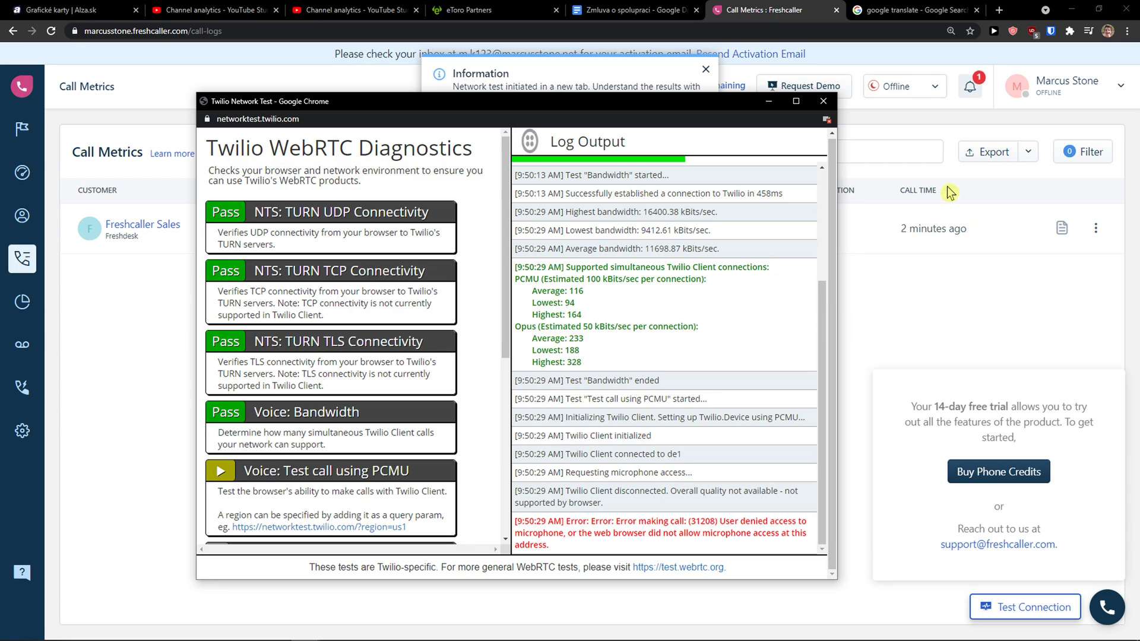
click(826, 120)
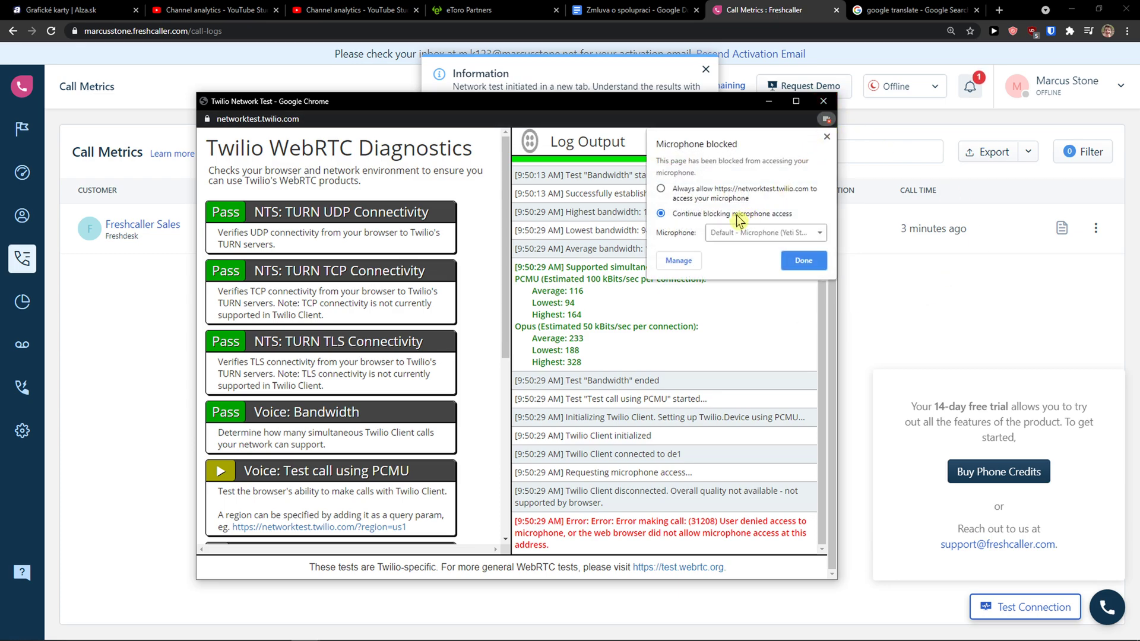
click(808, 261)
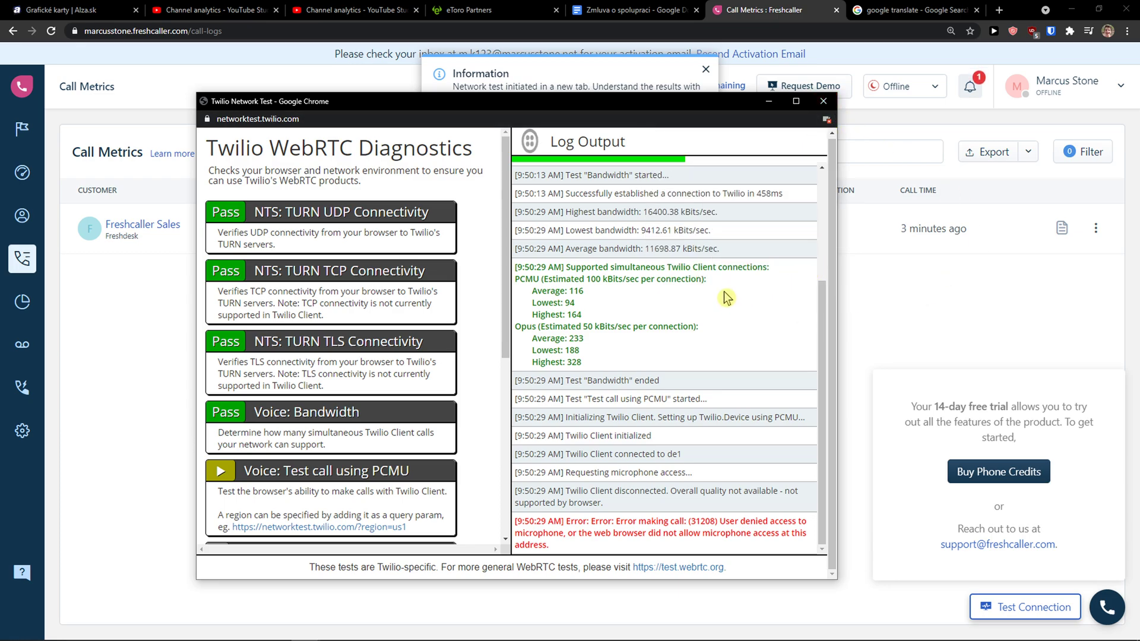
scroll(413, 435, down, 3)
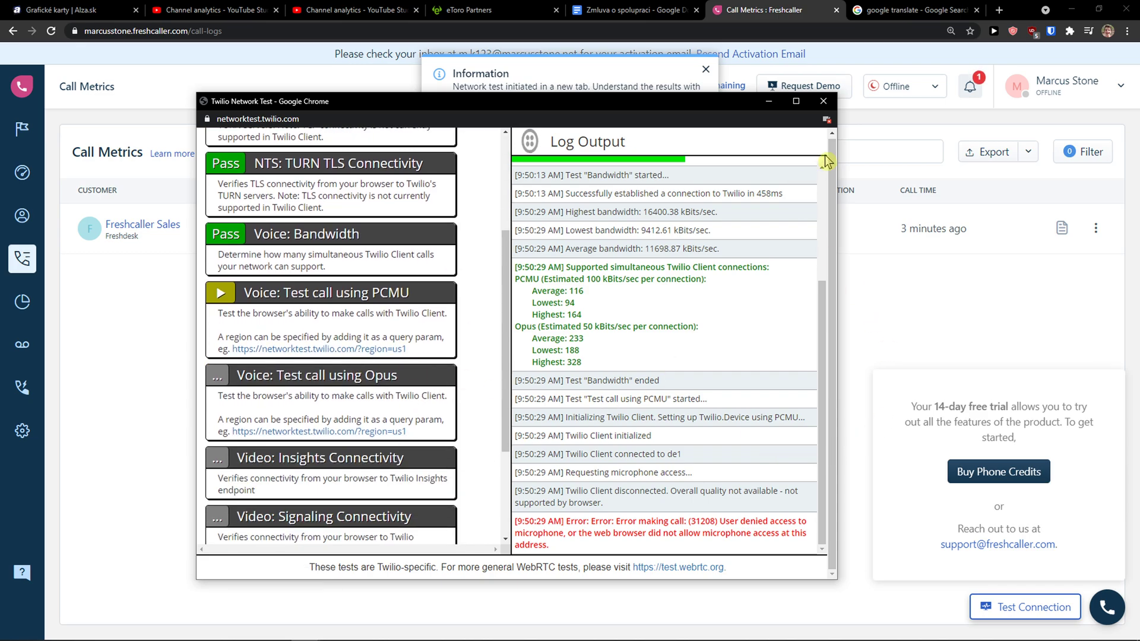
Close the test window, rerun the connection test, and pass the reCAPTCHA in the new window.
click(823, 101)
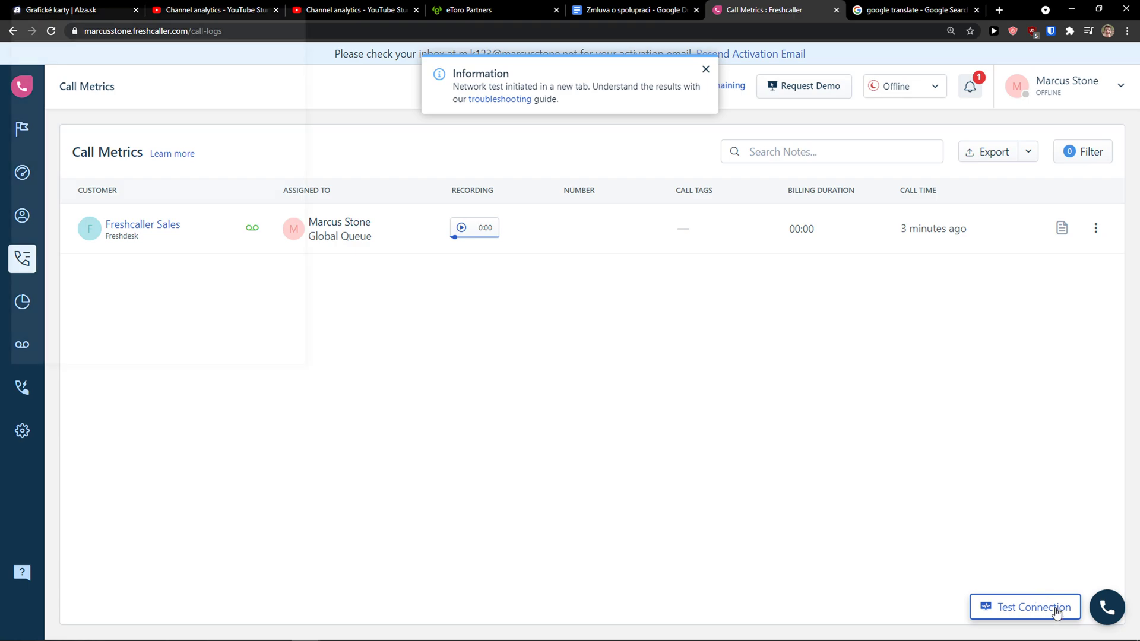
click(1055, 612)
drag(211, 18, 429, 86)
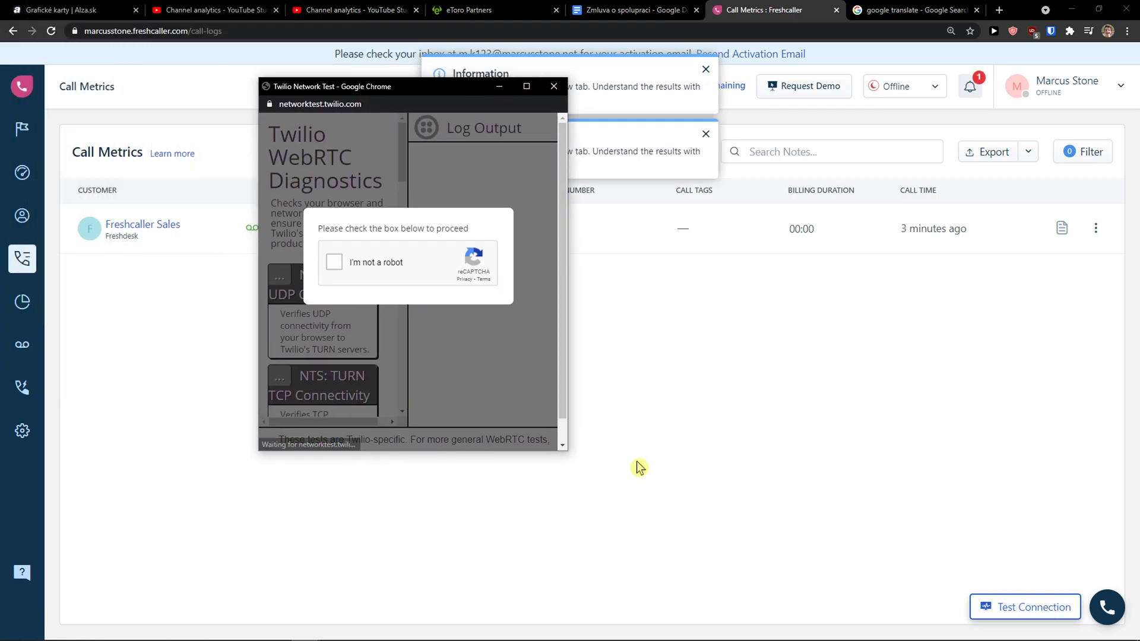
click(336, 262)
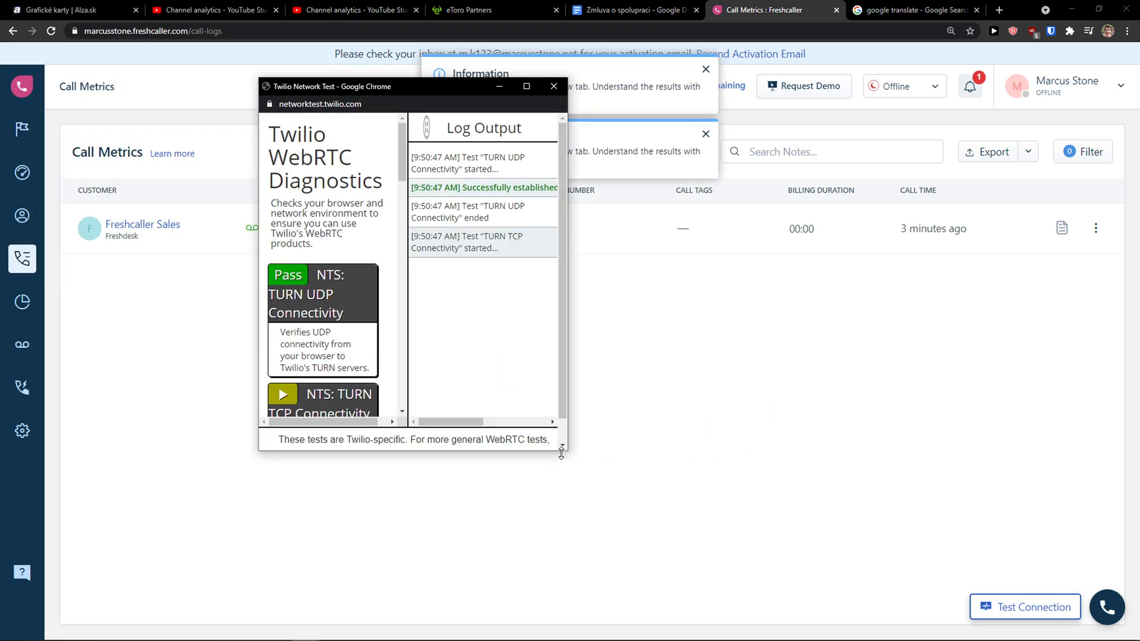
drag(562, 452, 936, 596)
scroll(413, 396, down, 1)
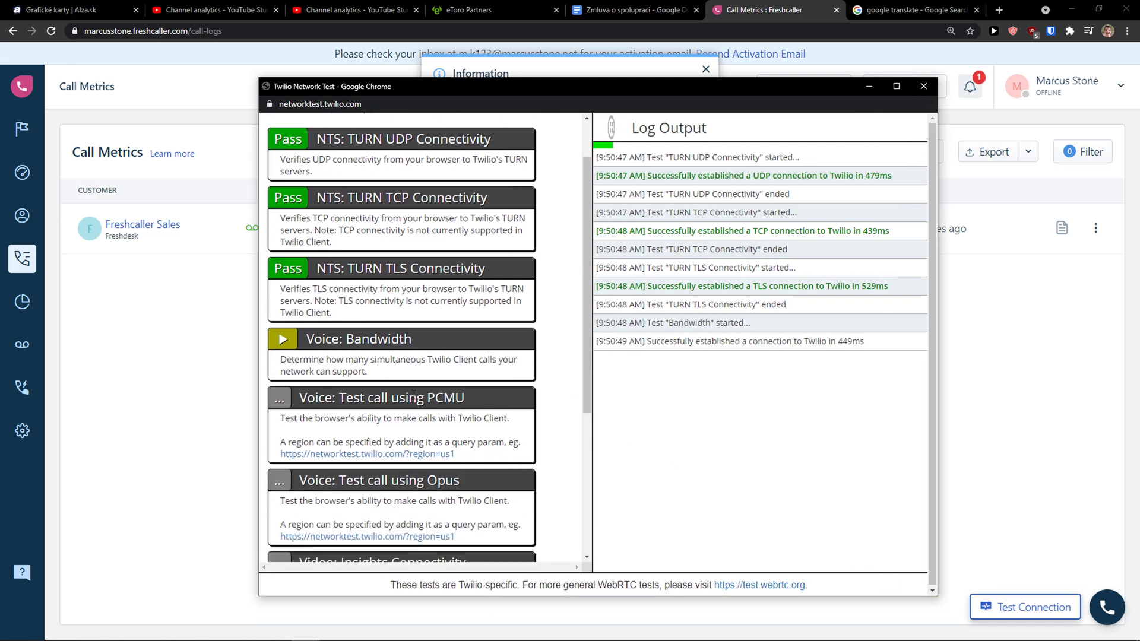
scroll(413, 396, down, 3)
scroll(417, 396, up, 3)
drag(471, 91, 416, 71)
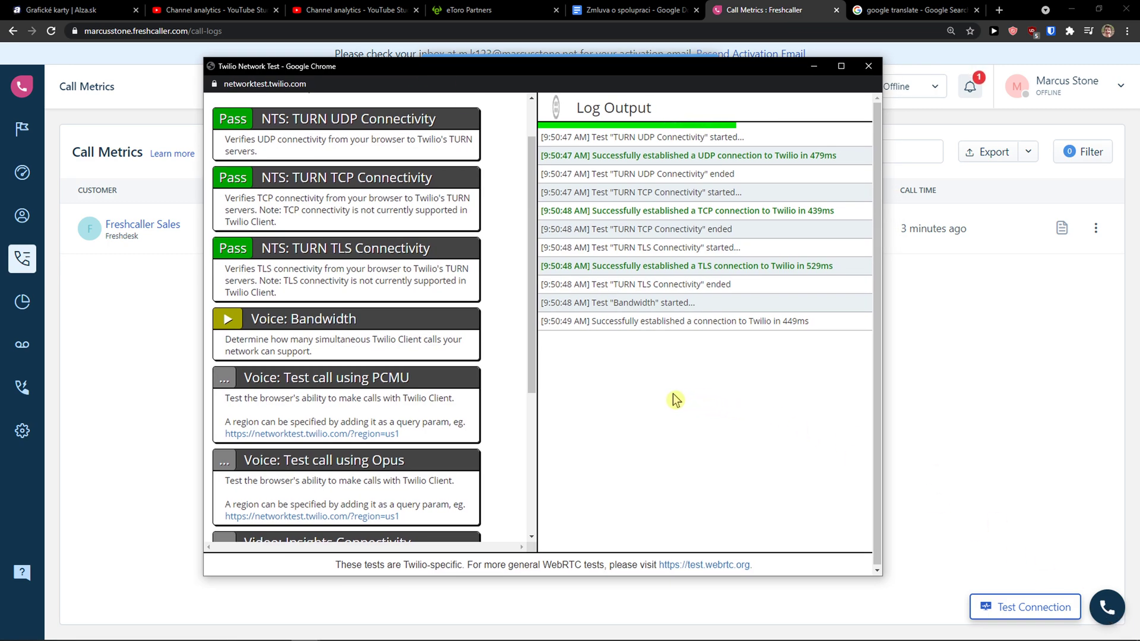
Dismiss the first-call prompt and both network test notices, then bring the test window back up.
click(1104, 609)
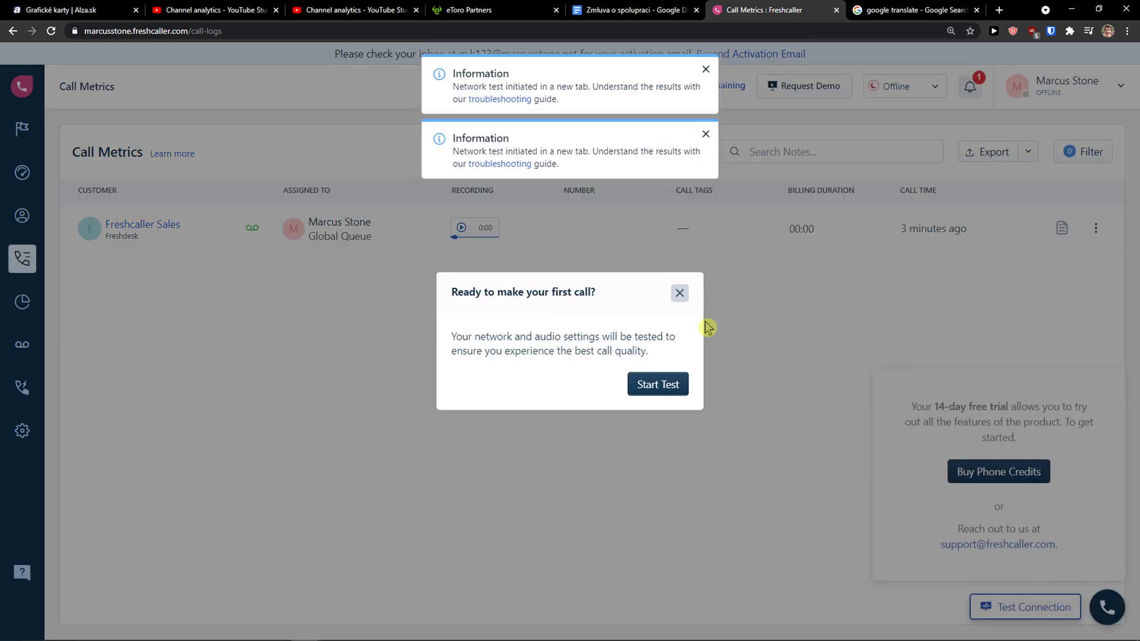
click(679, 293)
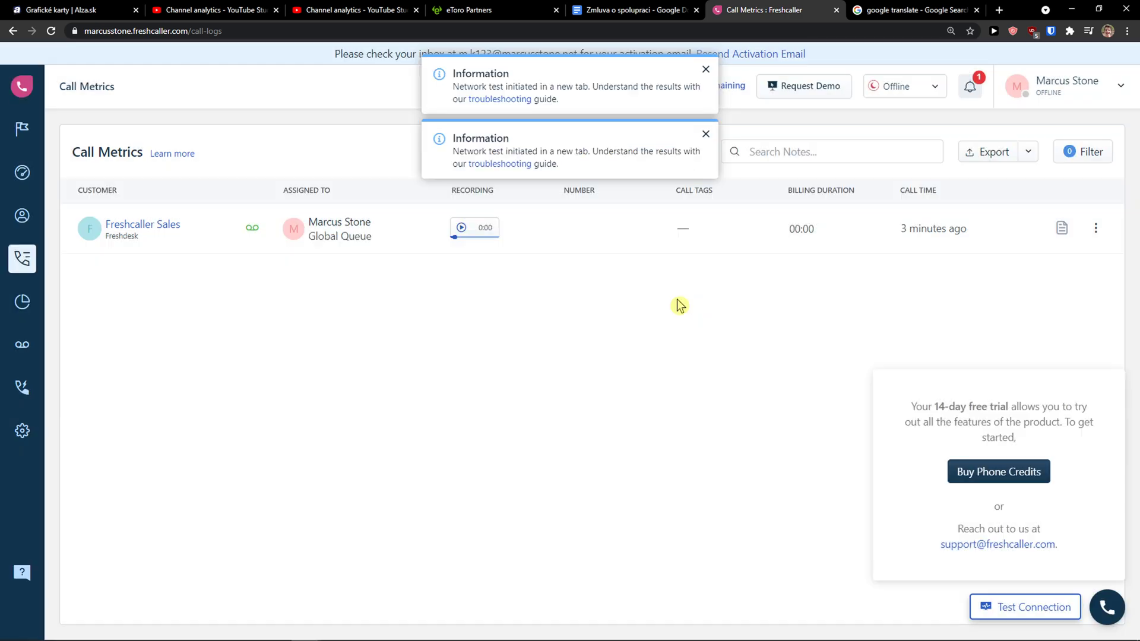
click(706, 135)
click(705, 70)
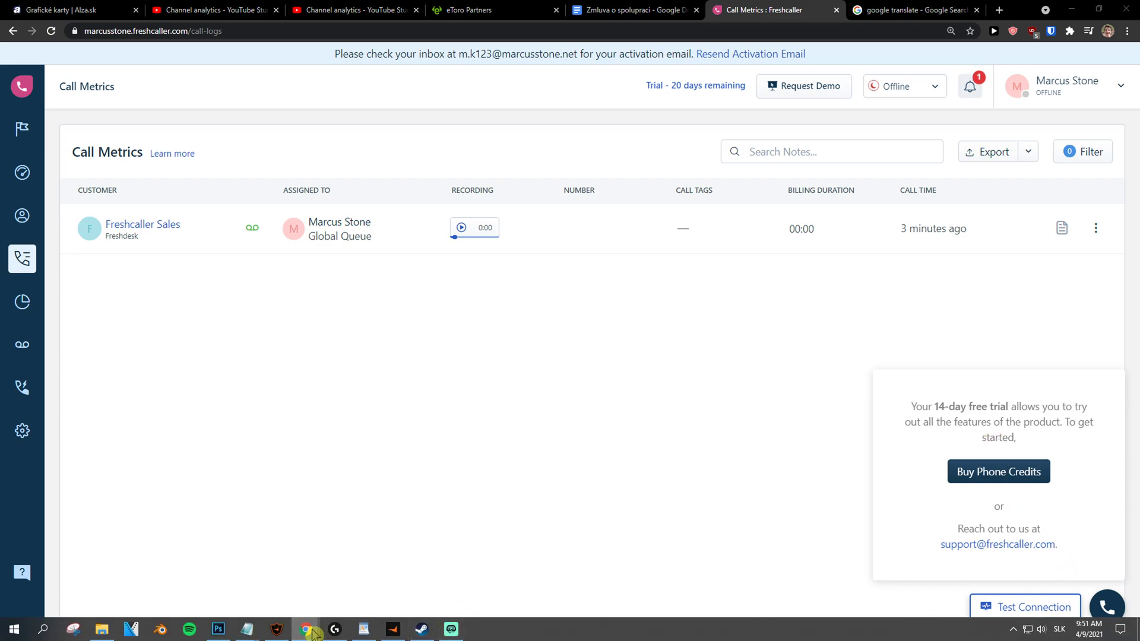
mouse_move(306, 630)
click(688, 572)
Scroll through the finished diagnostics and block the test site's camera access.
scroll(291, 449, down, 2)
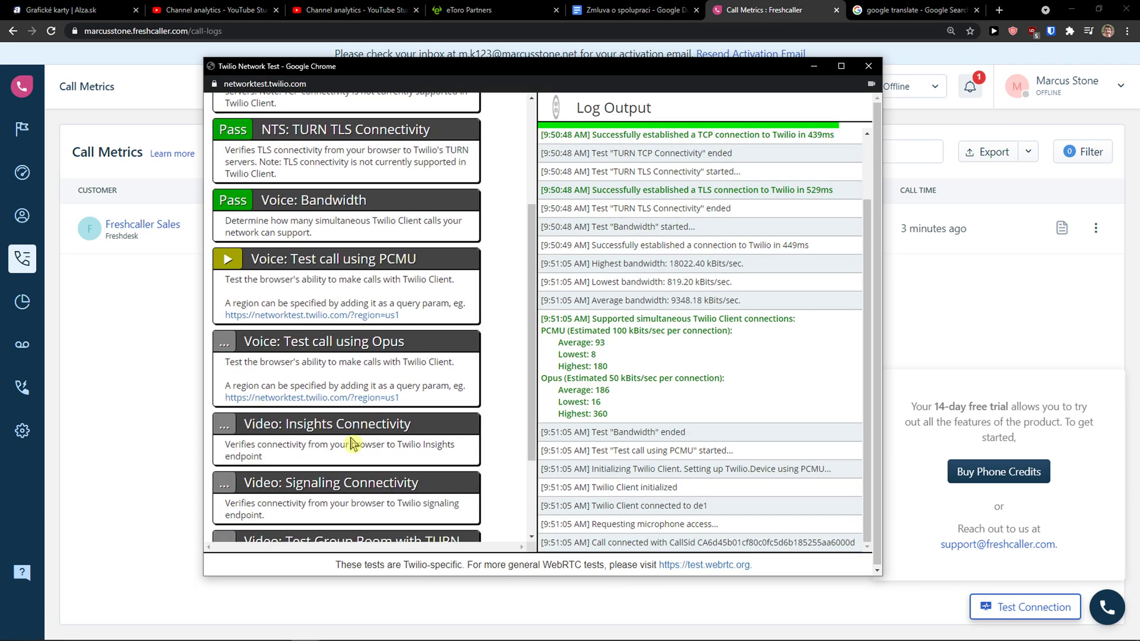
scroll(456, 443, down, 3)
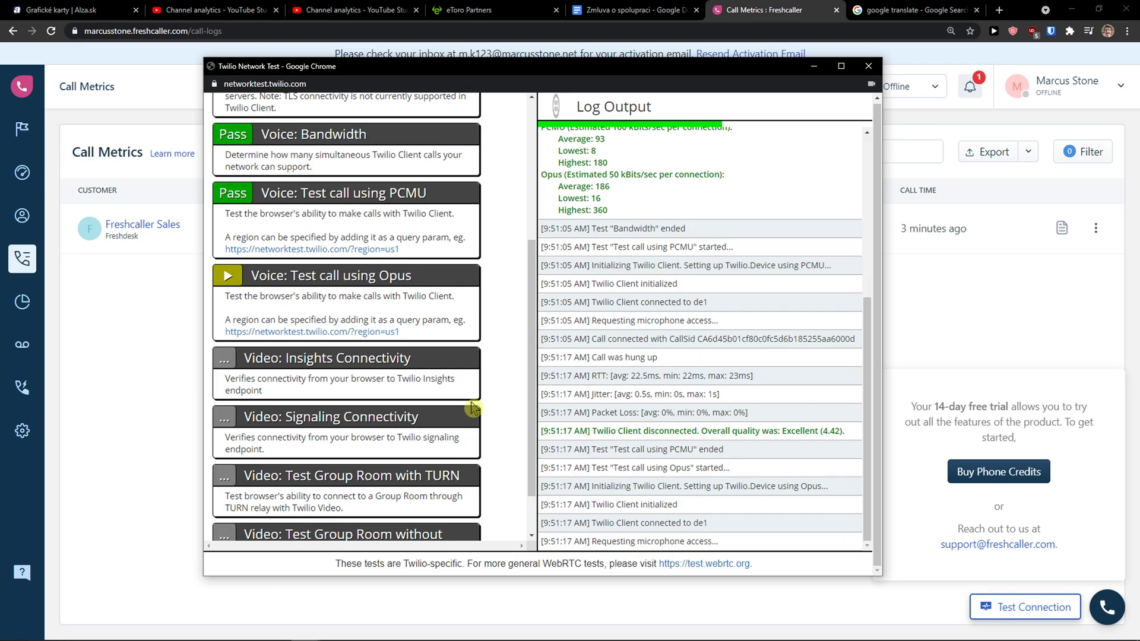
scroll(472, 409, down, 1)
scroll(470, 409, up, 1)
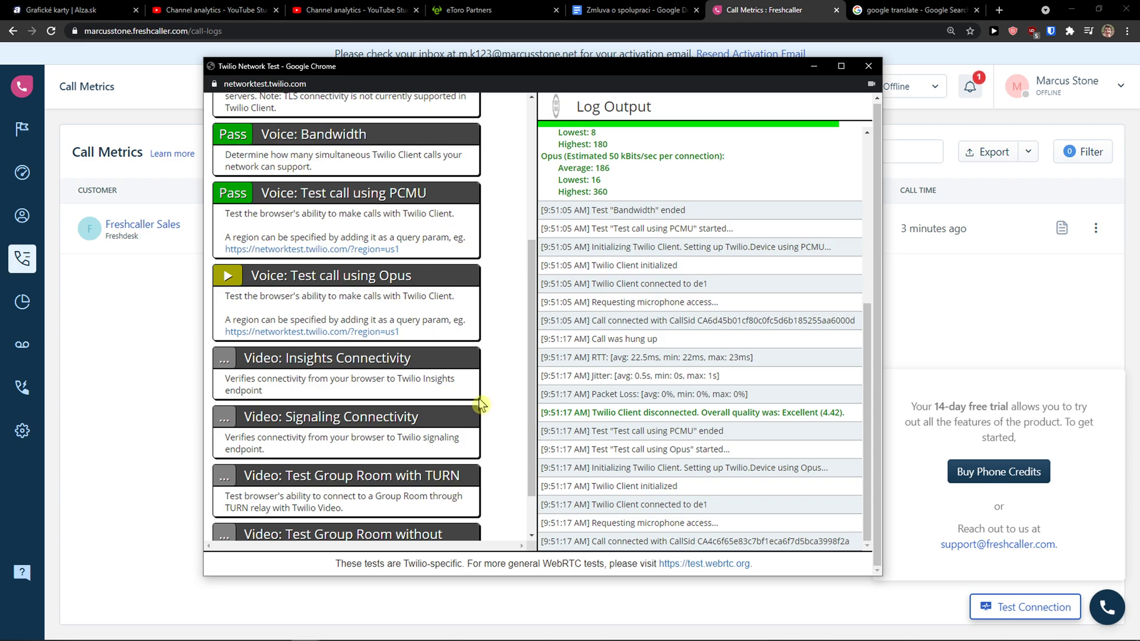
scroll(533, 373, up, 1)
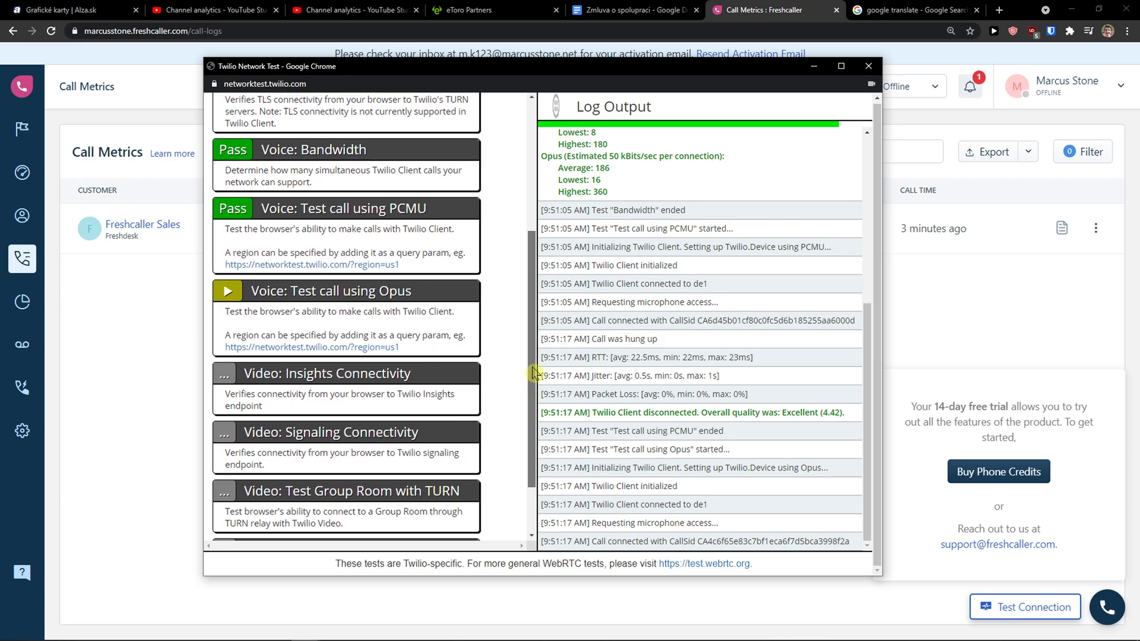
scroll(532, 371, up, 1)
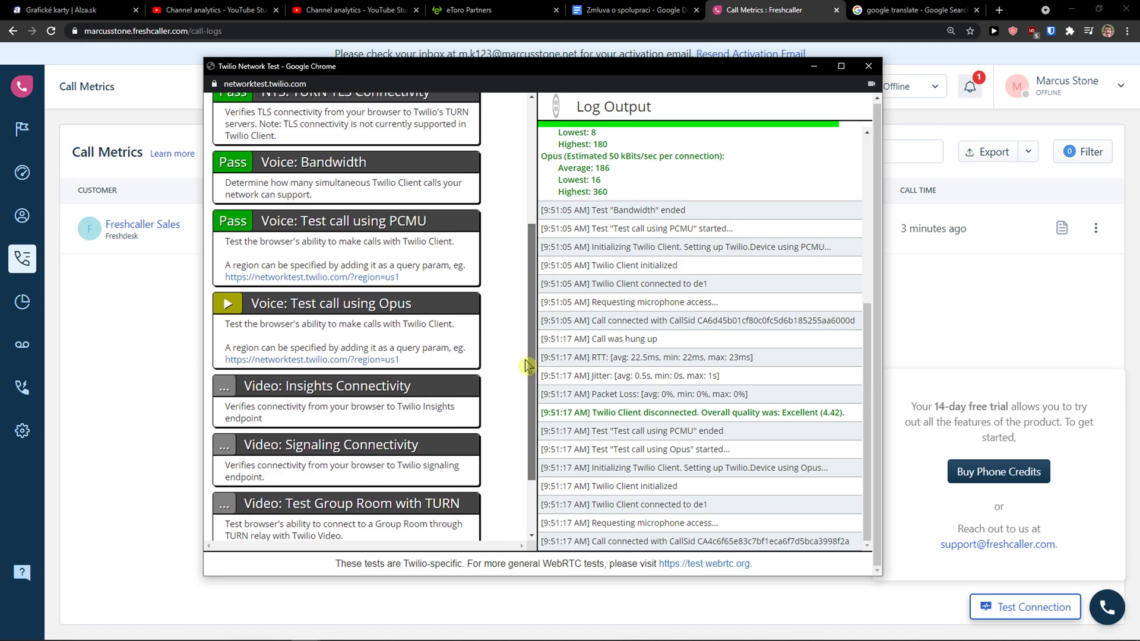
scroll(521, 369, down, 2)
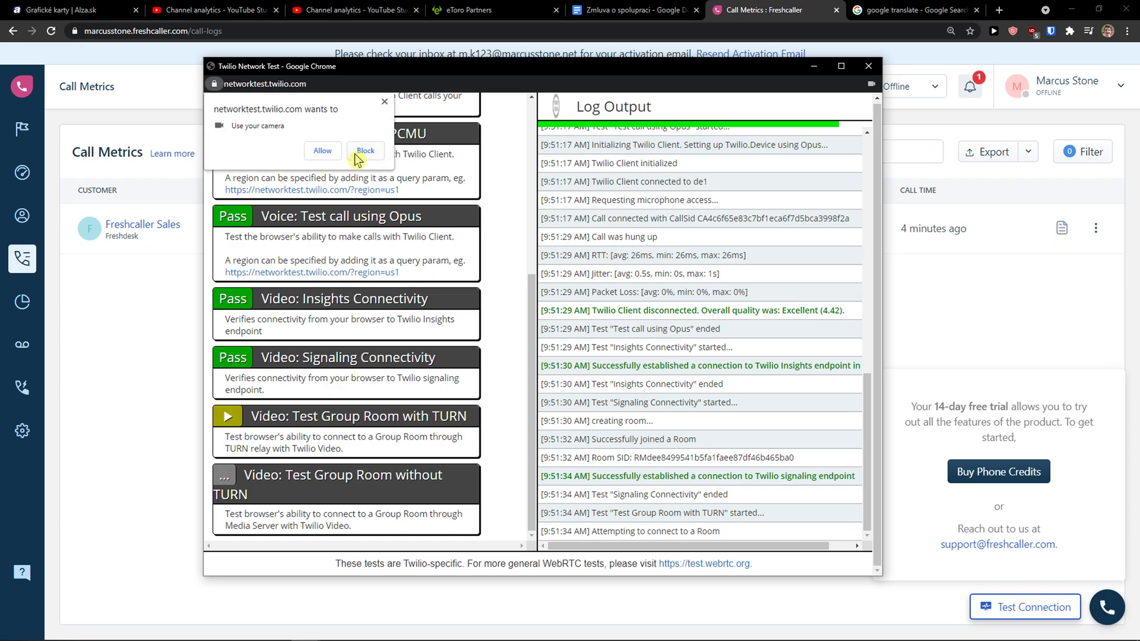
click(364, 152)
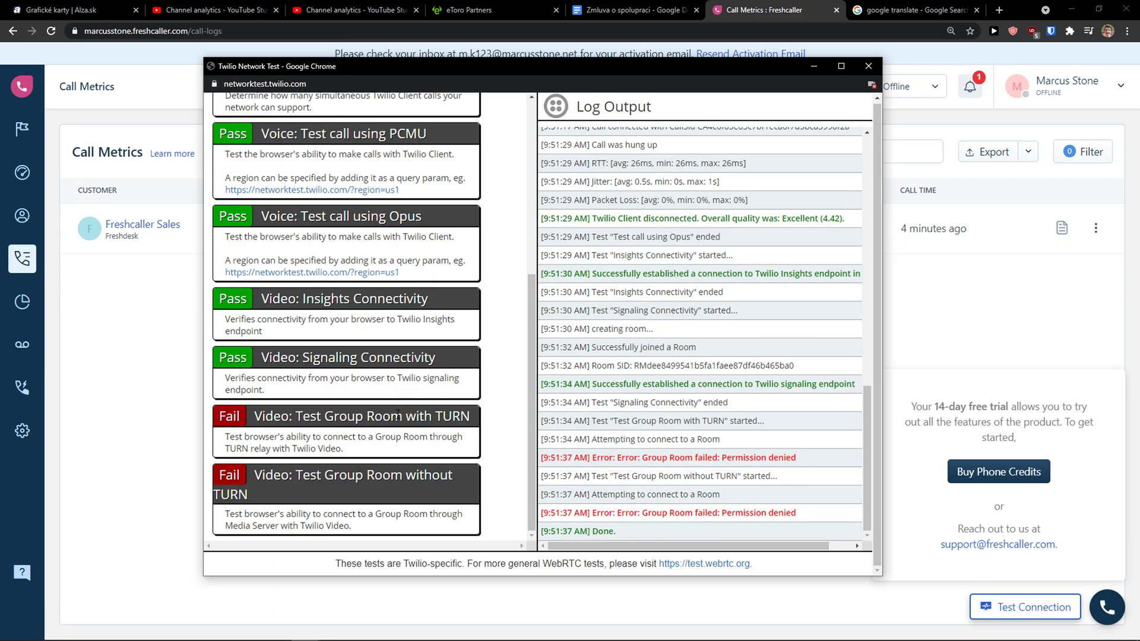
scroll(381, 353, up, 5)
scroll(380, 350, down, 5)
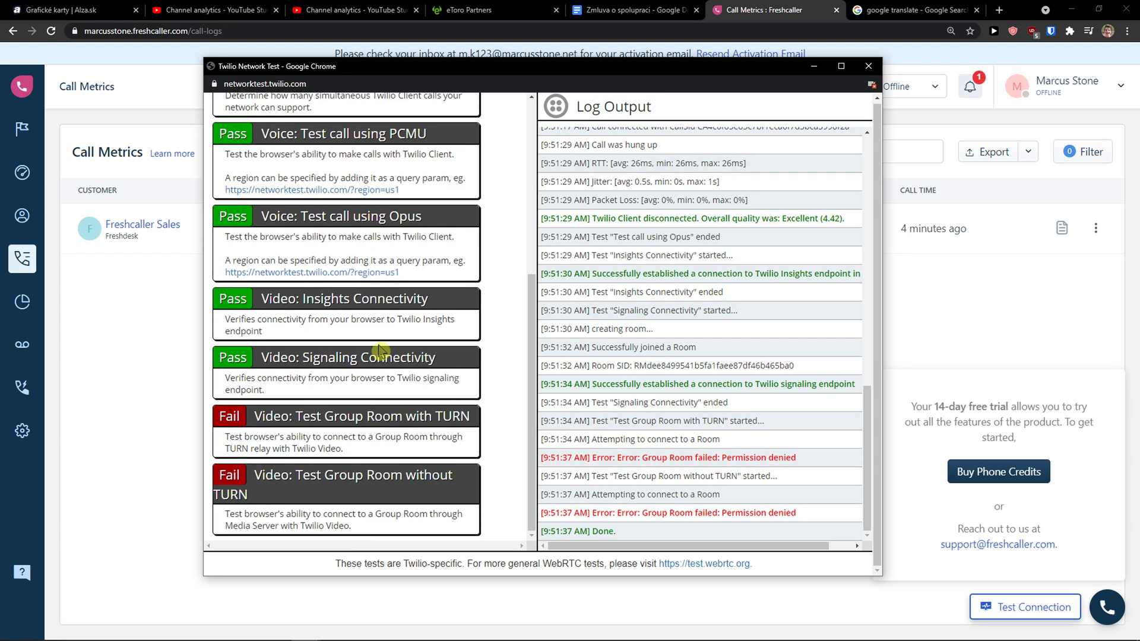
Close the network test window and open the Analytics reports list.
click(872, 67)
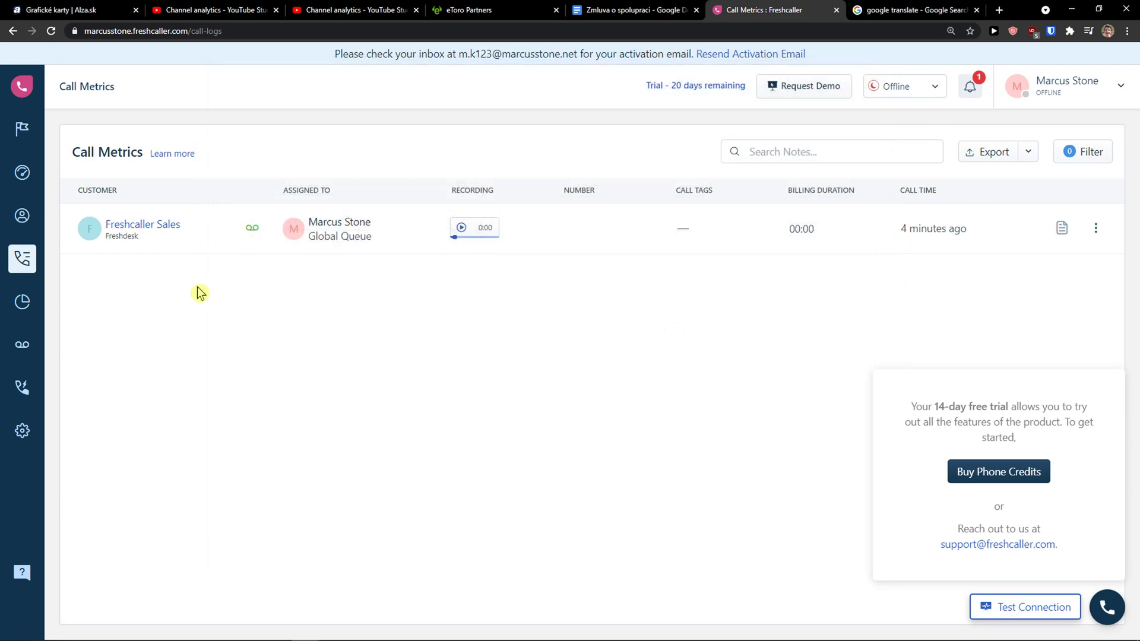
click(28, 304)
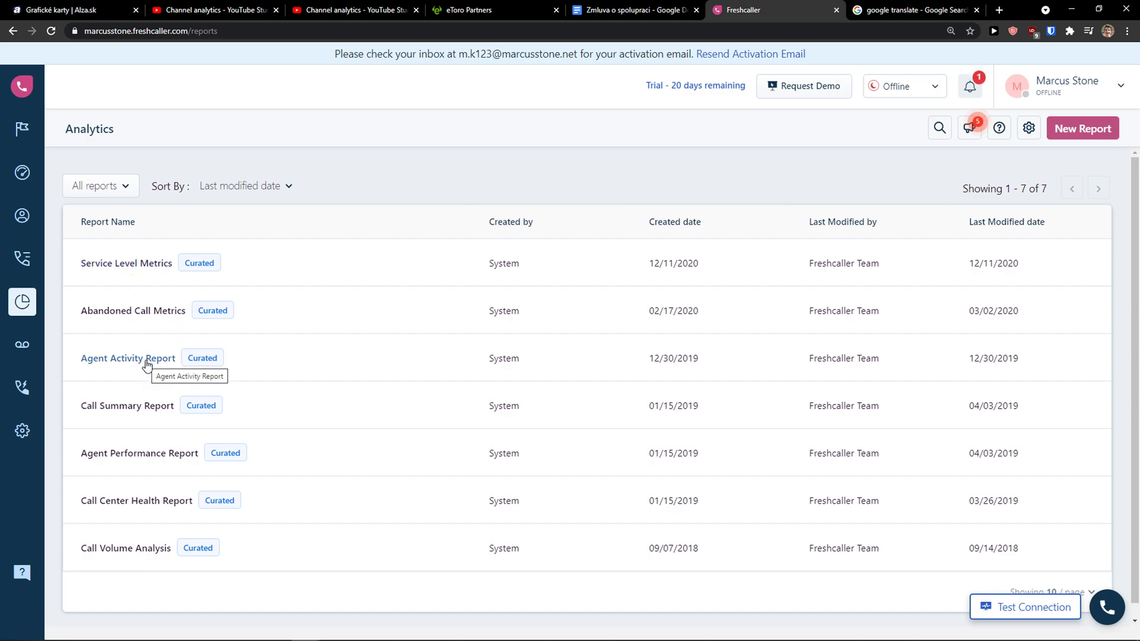
Open the Voicemail Drop page and highlight its description sentence.
click(24, 346)
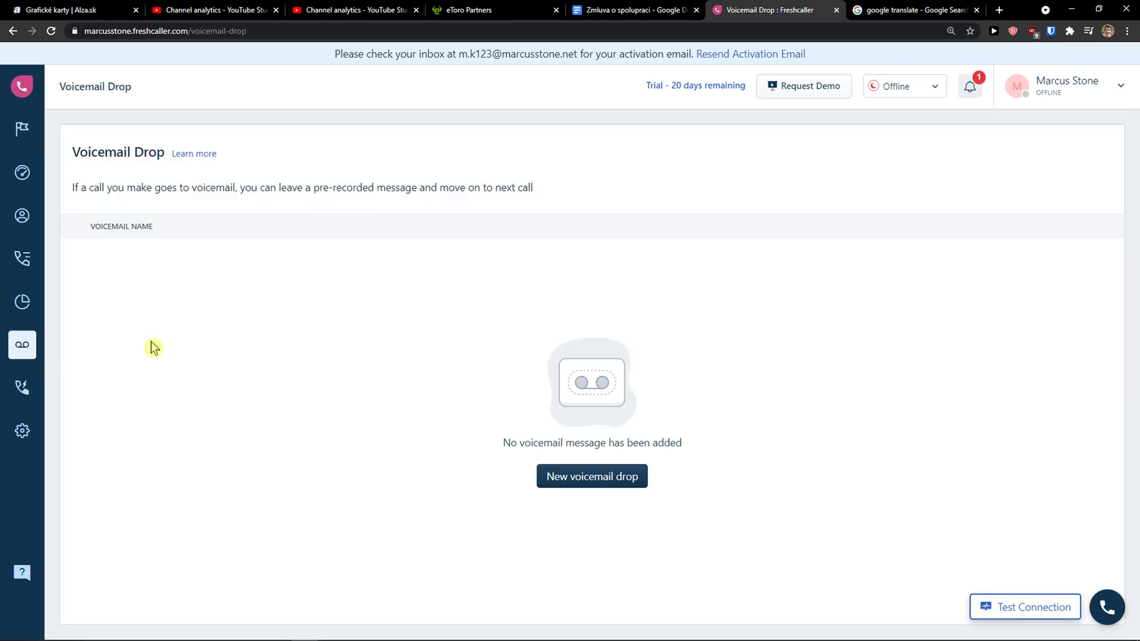
drag(107, 187, 176, 194)
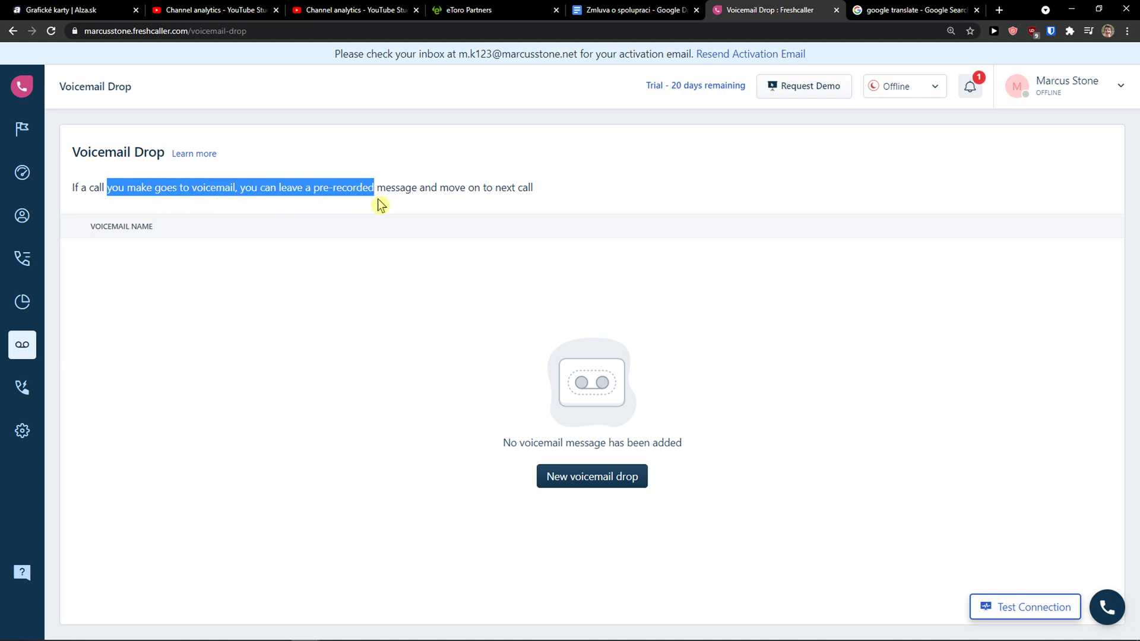
drag(383, 201, 485, 205)
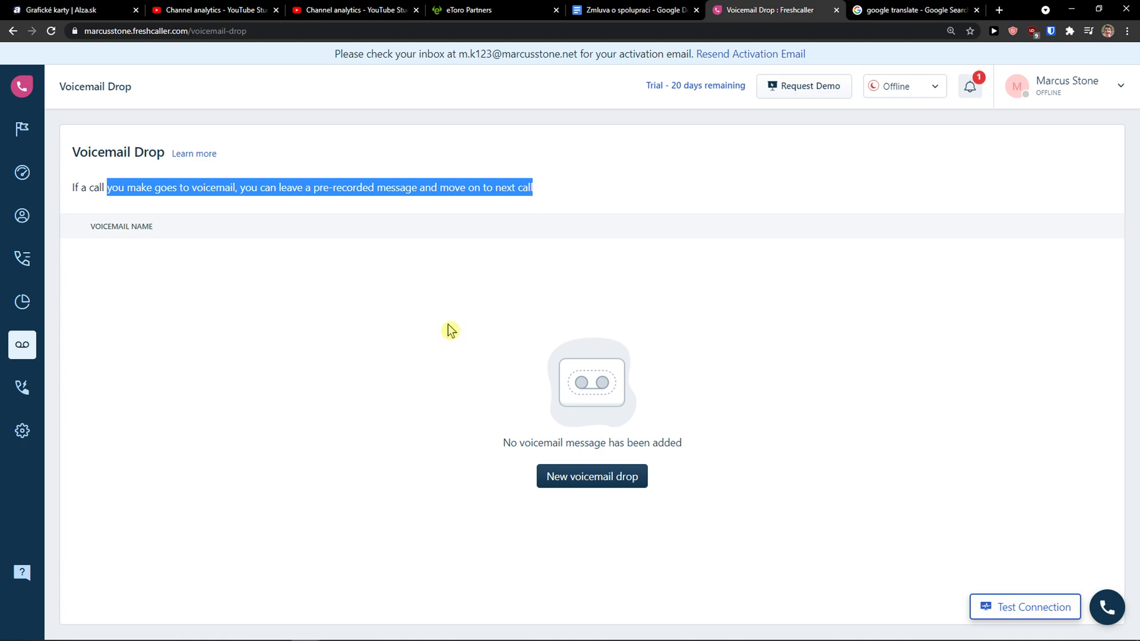
Create a new male-voice voicemail drop, replacing the name, company and reason placeholders ('something').
click(595, 486)
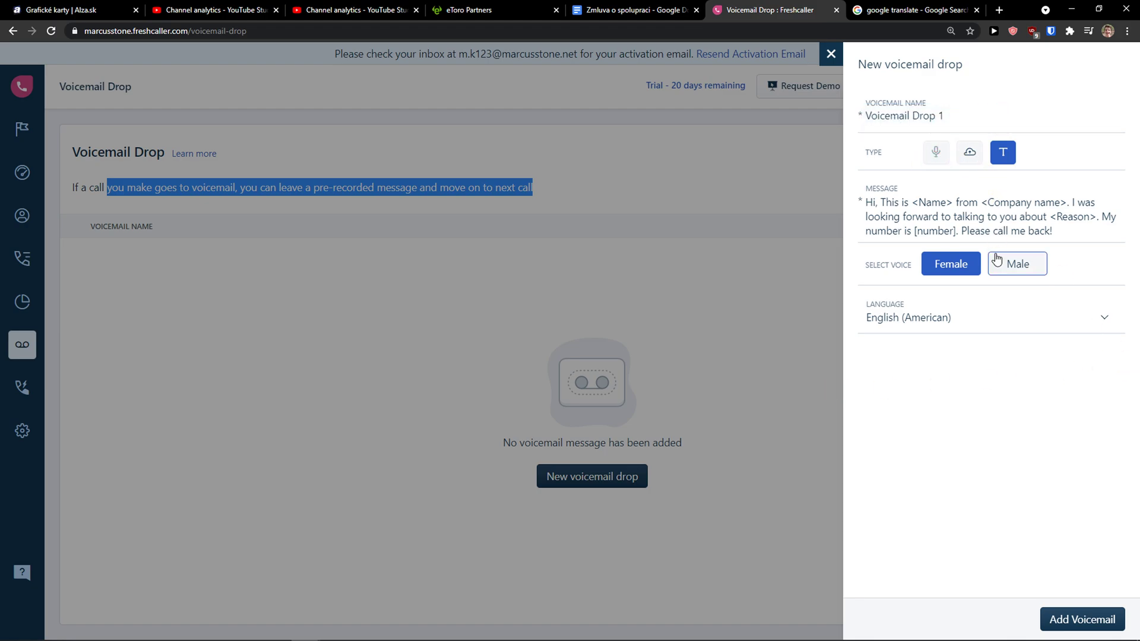
click(1016, 264)
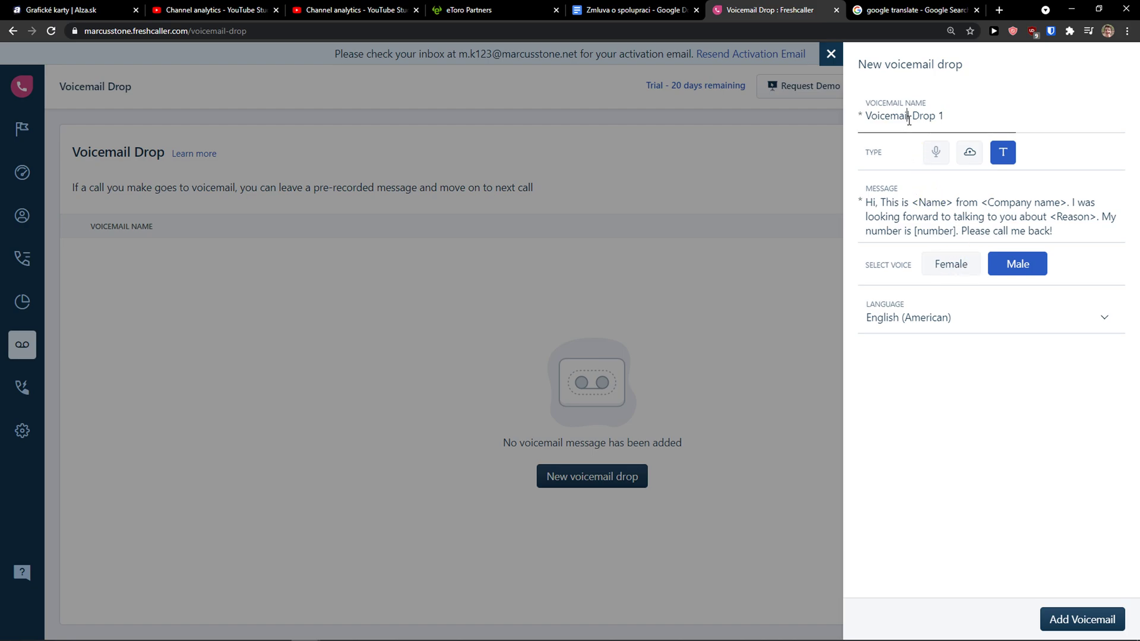
drag(885, 202, 910, 201)
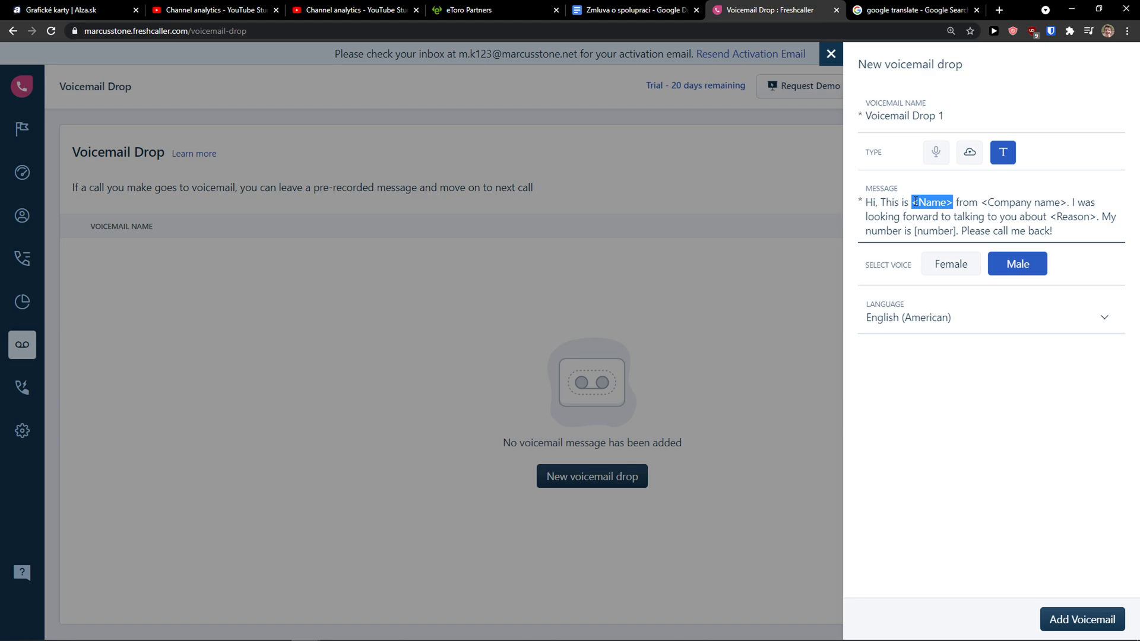
text(Marek)
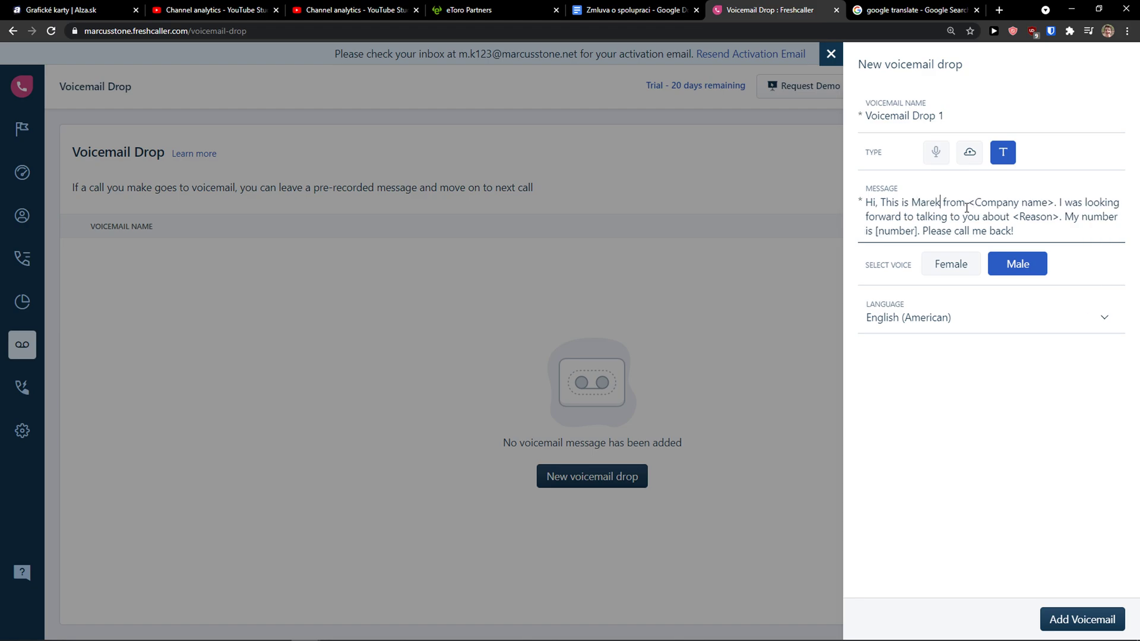
drag(967, 205, 1052, 204)
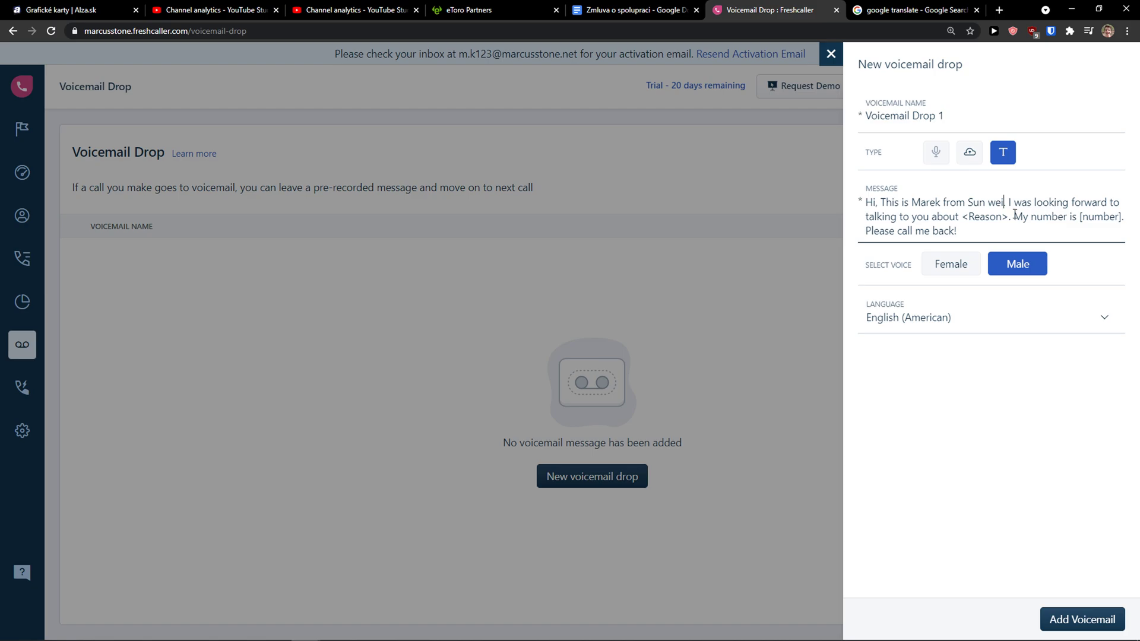
drag(1006, 219, 962, 219)
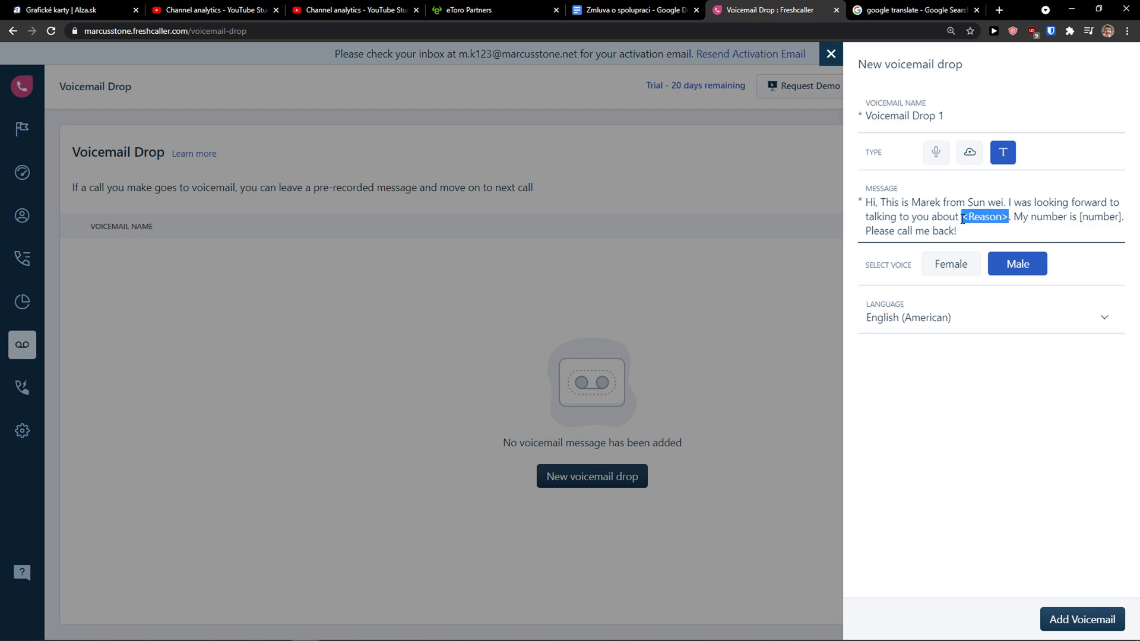
text(something)
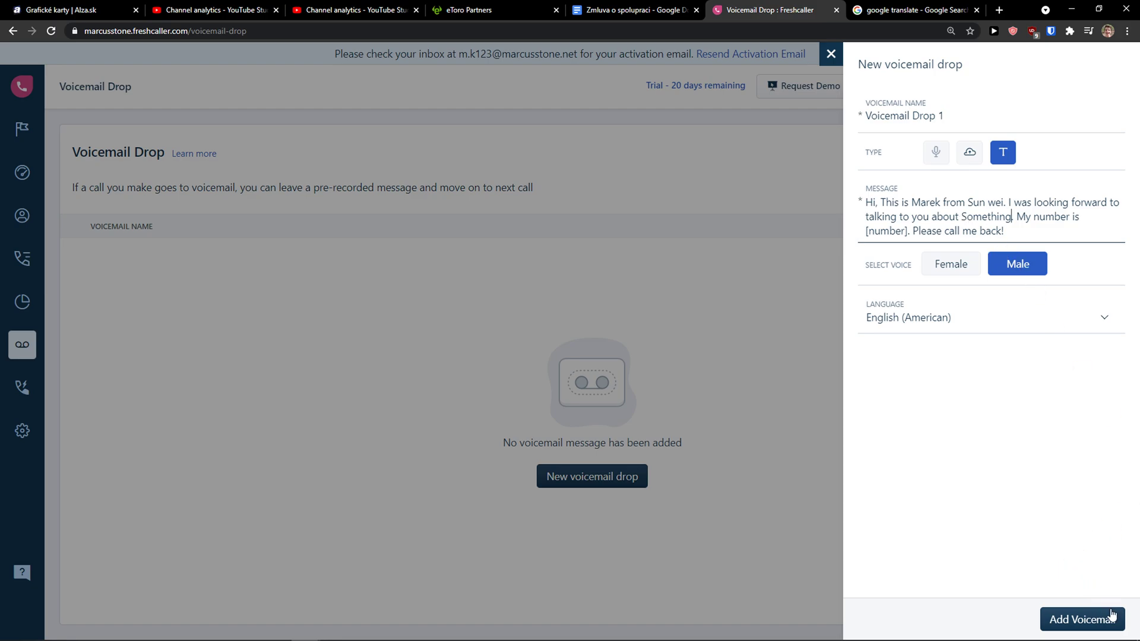
Save the message as Voicemail Drop 1, play it back once, then stop playback.
click(1081, 619)
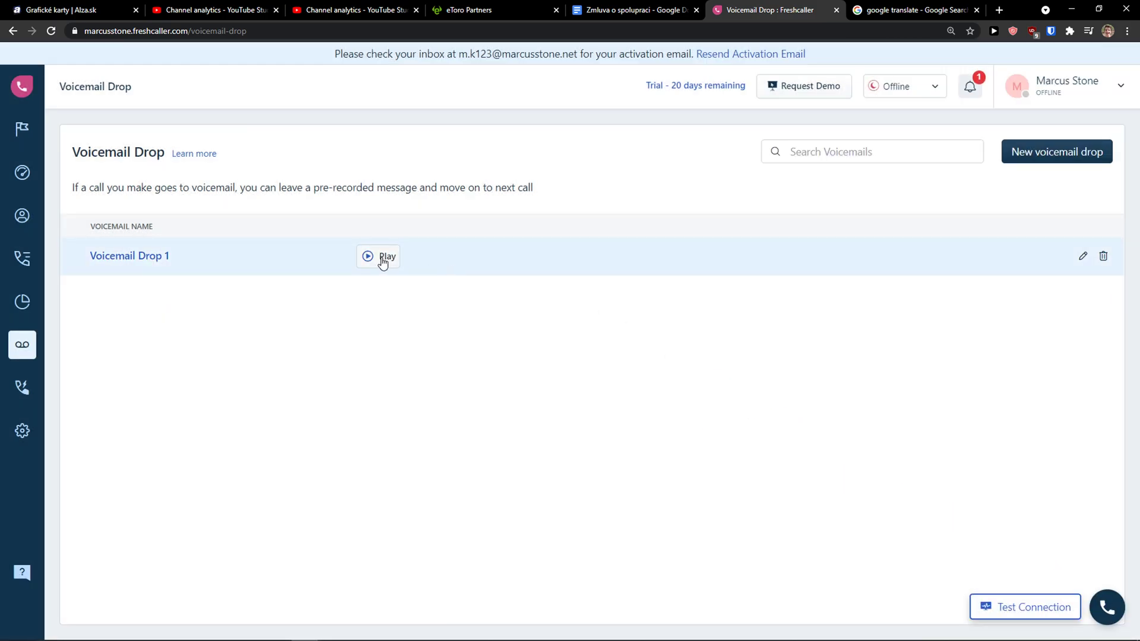
click(369, 261)
click(372, 260)
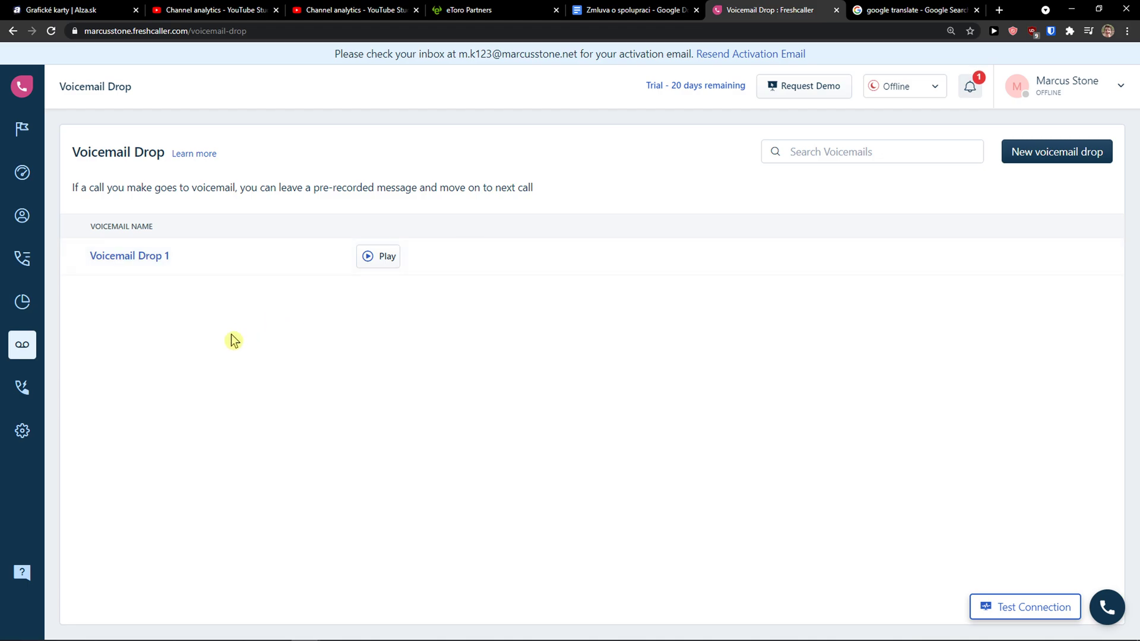
Open the Power Dialer page and highlight its list description and heading text.
click(23, 388)
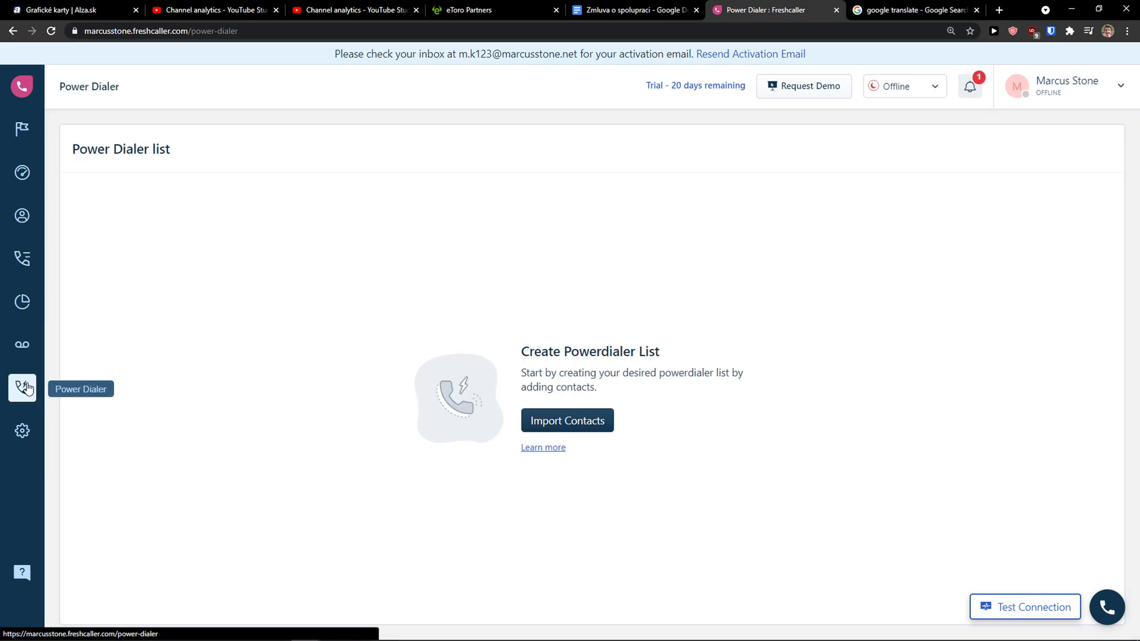
drag(521, 369, 599, 386)
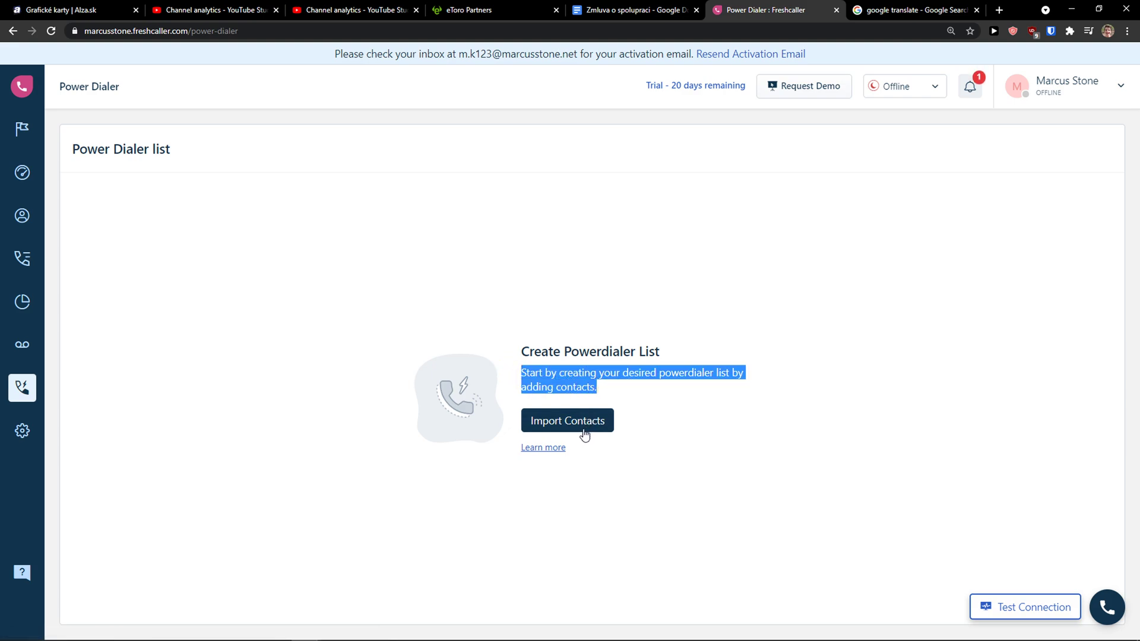
click(176, 152)
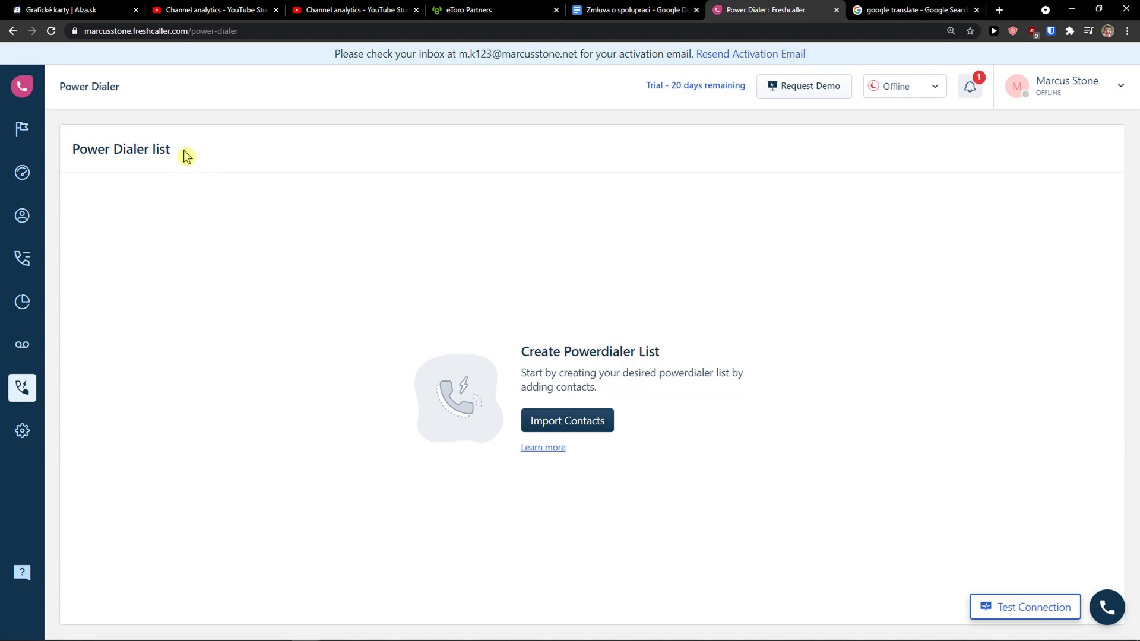
drag(176, 151, 71, 151)
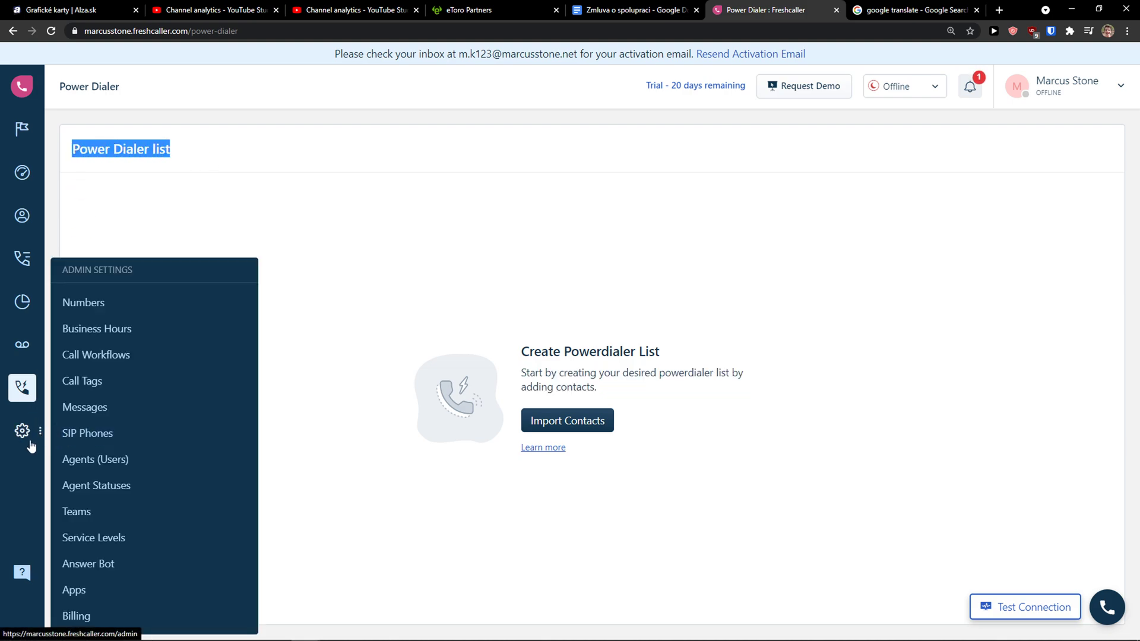
Open Admin Settings and browse the Numbers and Business Hours pages.
click(28, 442)
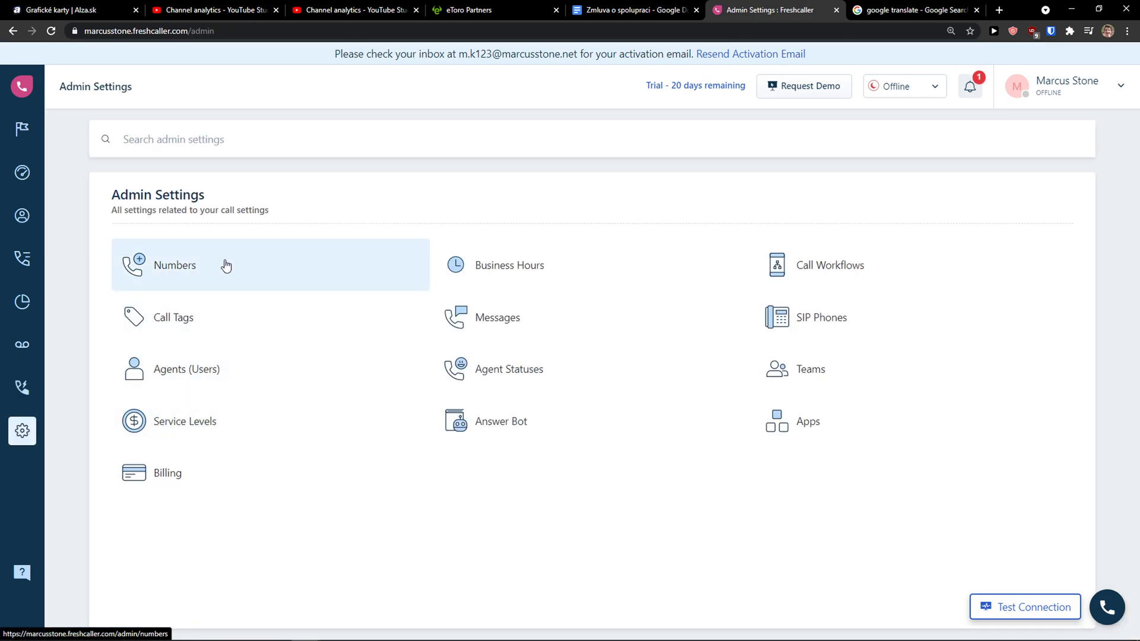
click(226, 266)
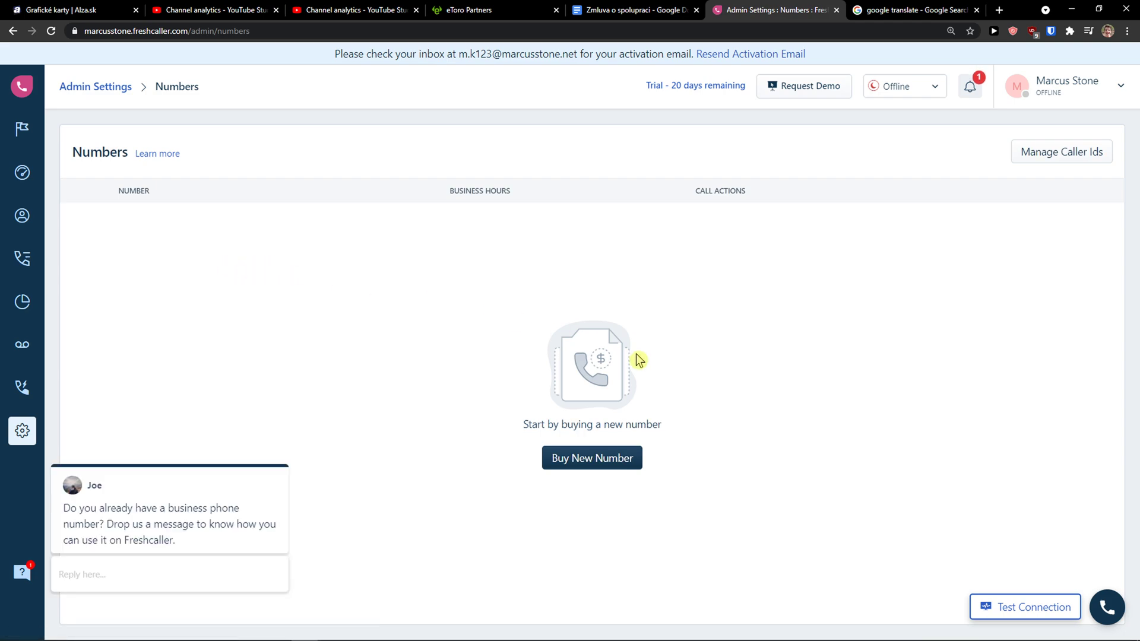
click(12, 31)
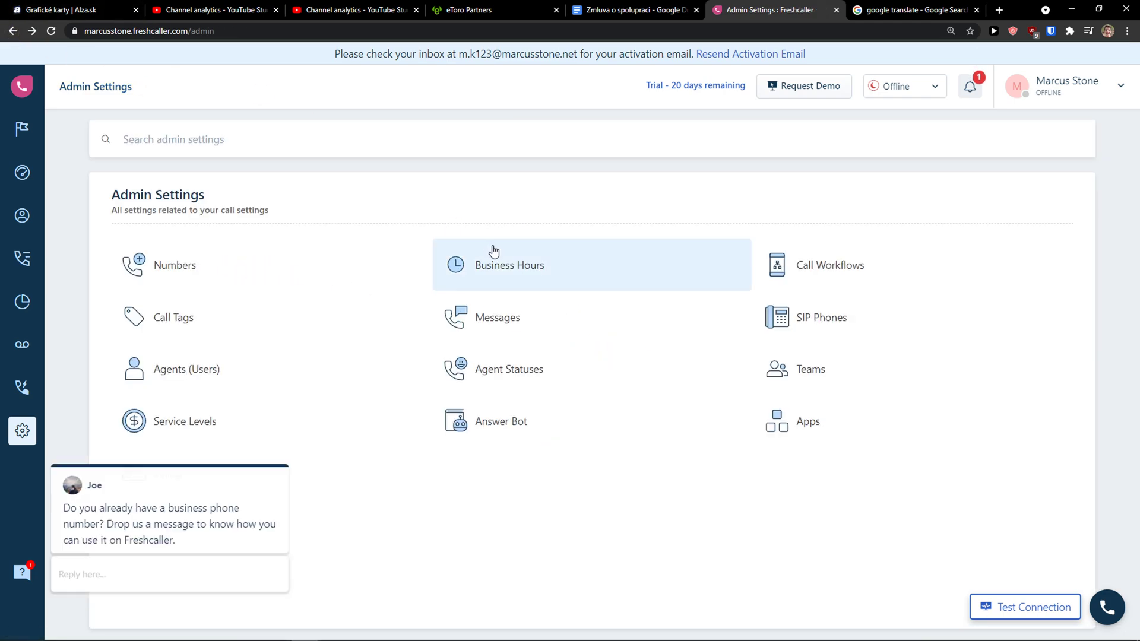
click(514, 270)
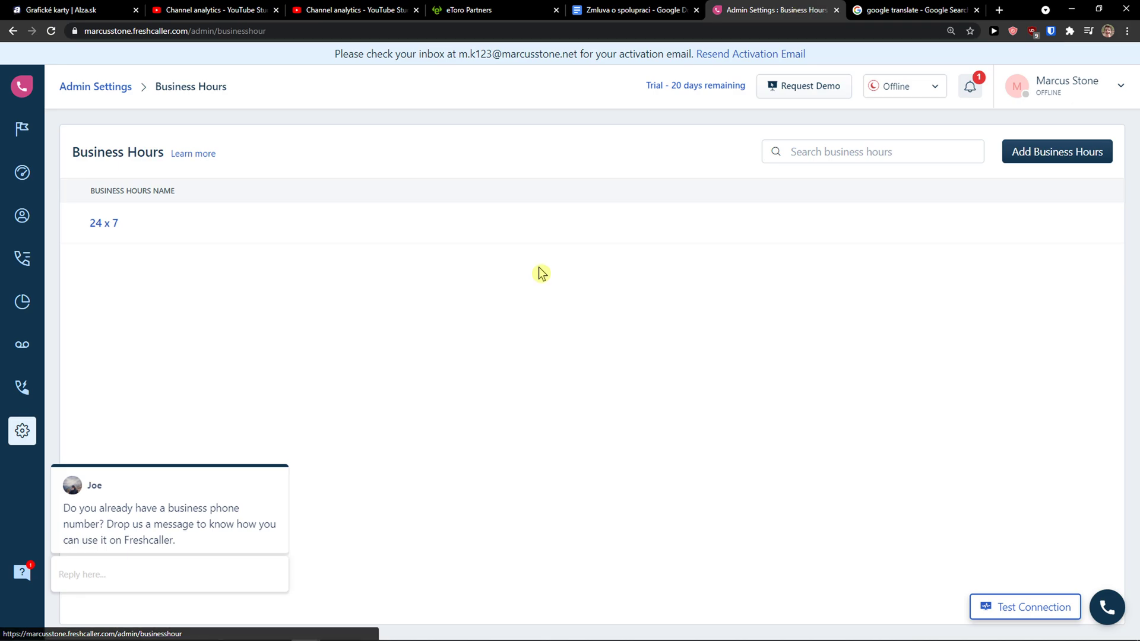
click(12, 31)
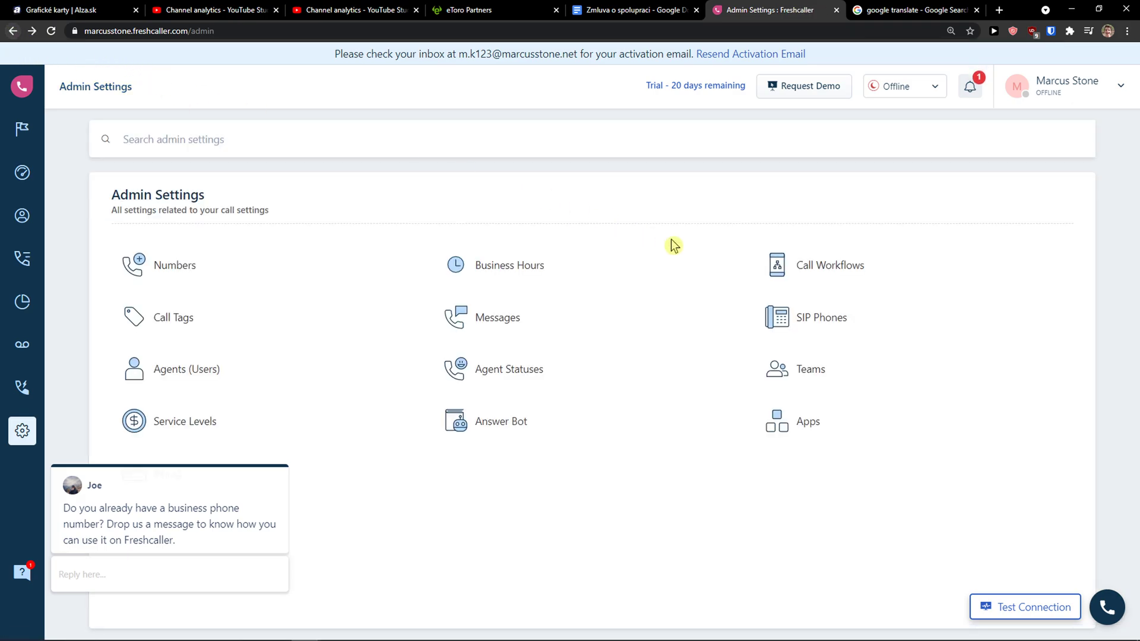
Browse the Call Workflows and Messages settings pages, returning to the Admin Settings overview.
click(766, 262)
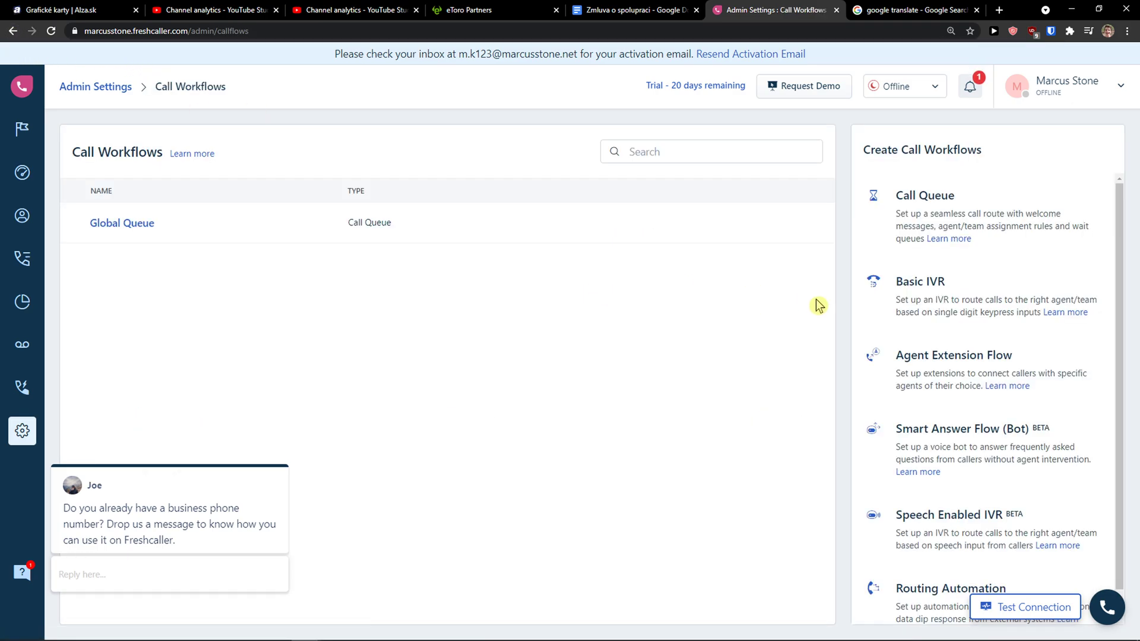
scroll(891, 311, down, 1)
scroll(908, 296, up, 1)
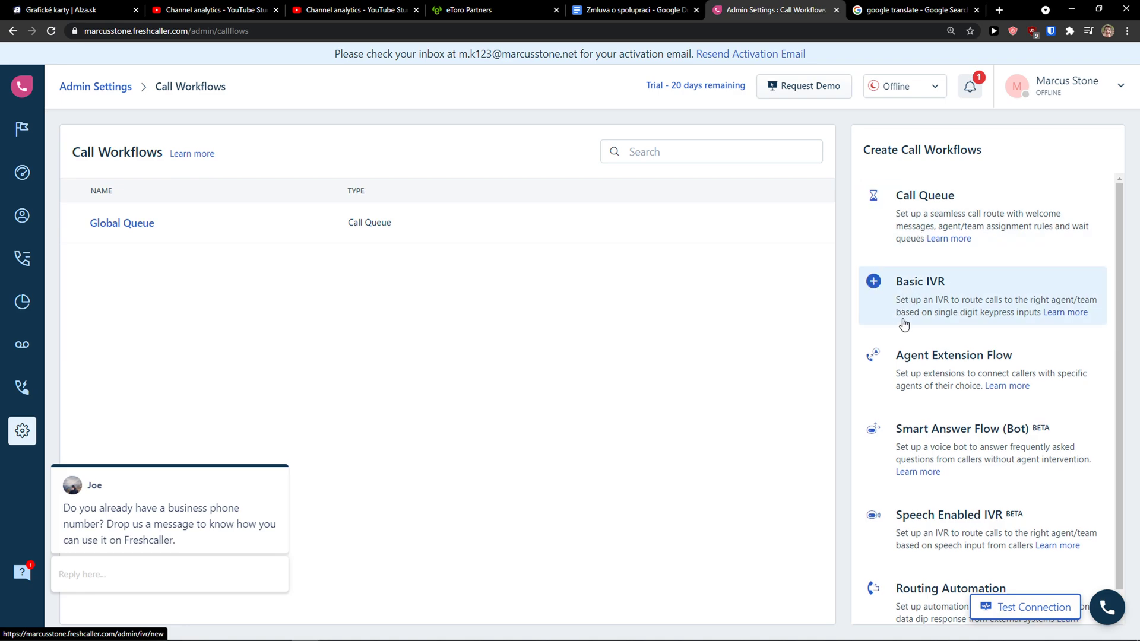
scroll(899, 332, down, 1)
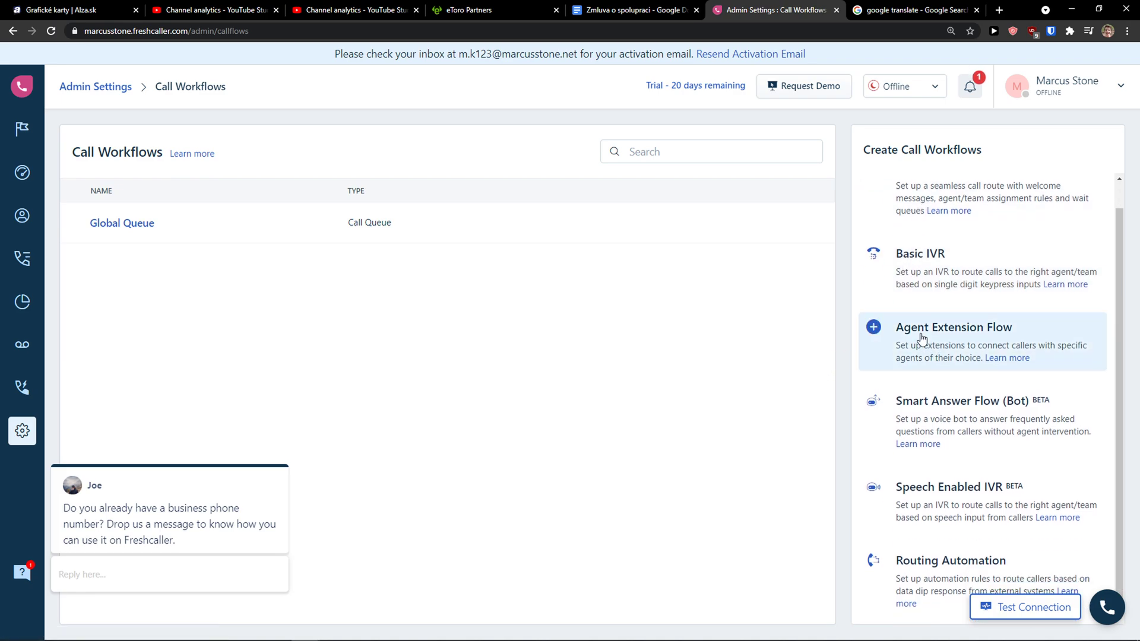
click(13, 31)
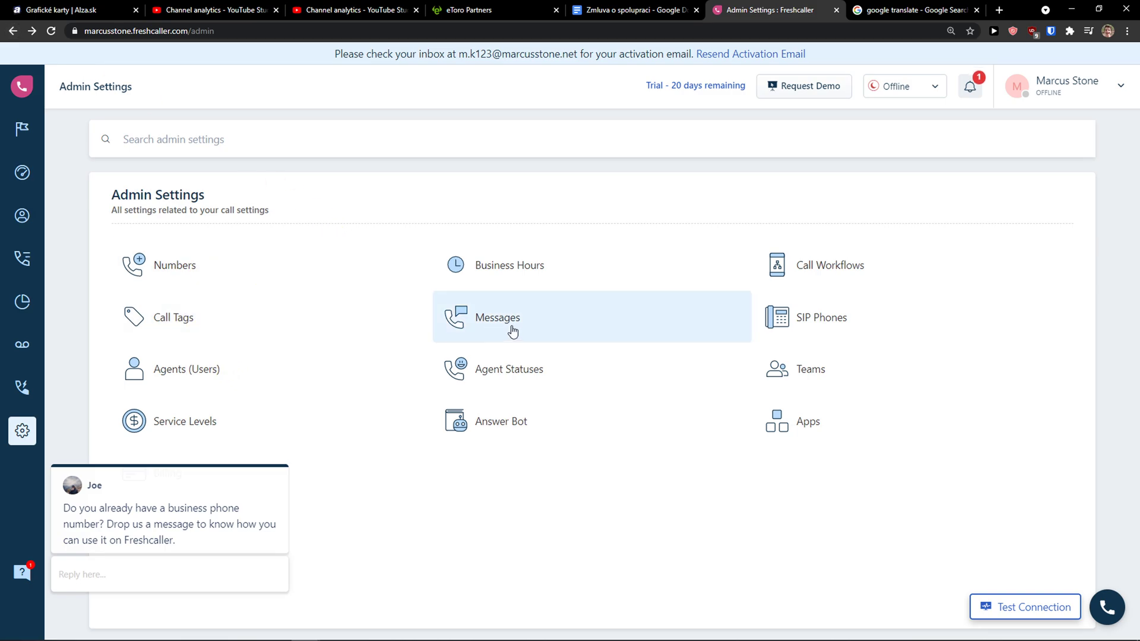
click(509, 327)
scroll(491, 341, down, 1)
scroll(482, 348, up, 1)
scroll(482, 348, down, 1)
click(13, 31)
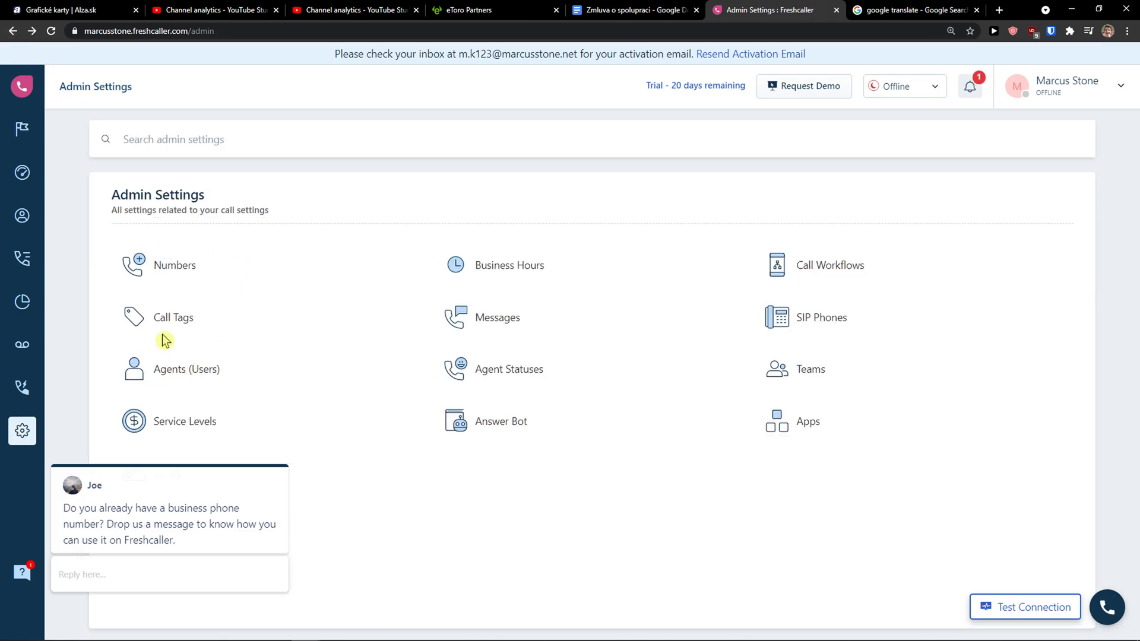
Read through the What's new notifications and close the panel.
click(966, 94)
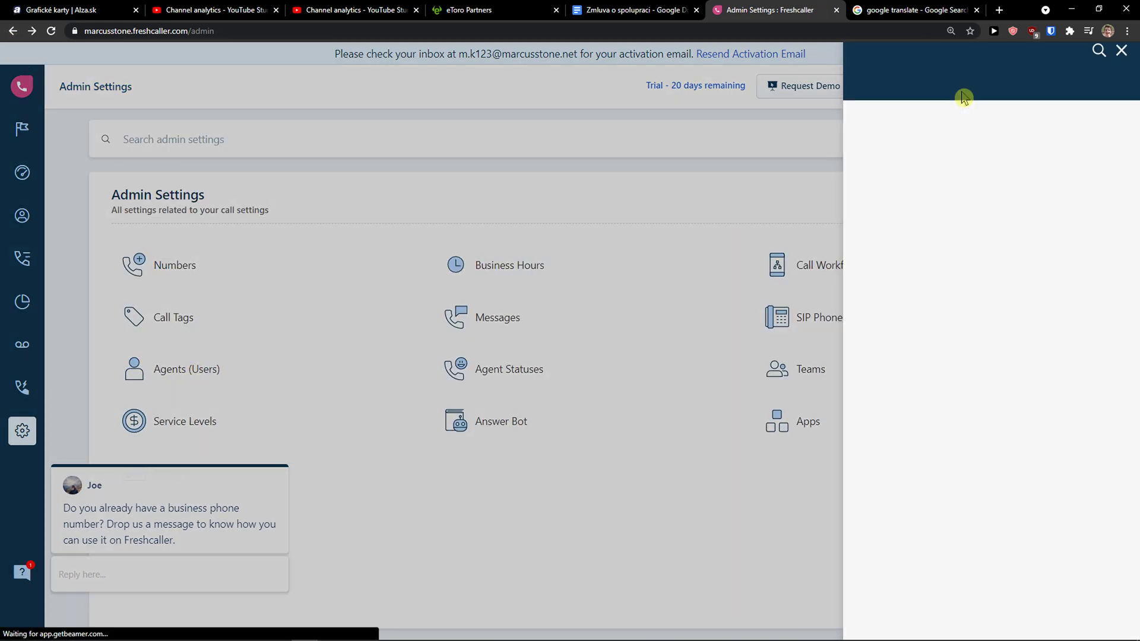
scroll(902, 211, down, 7)
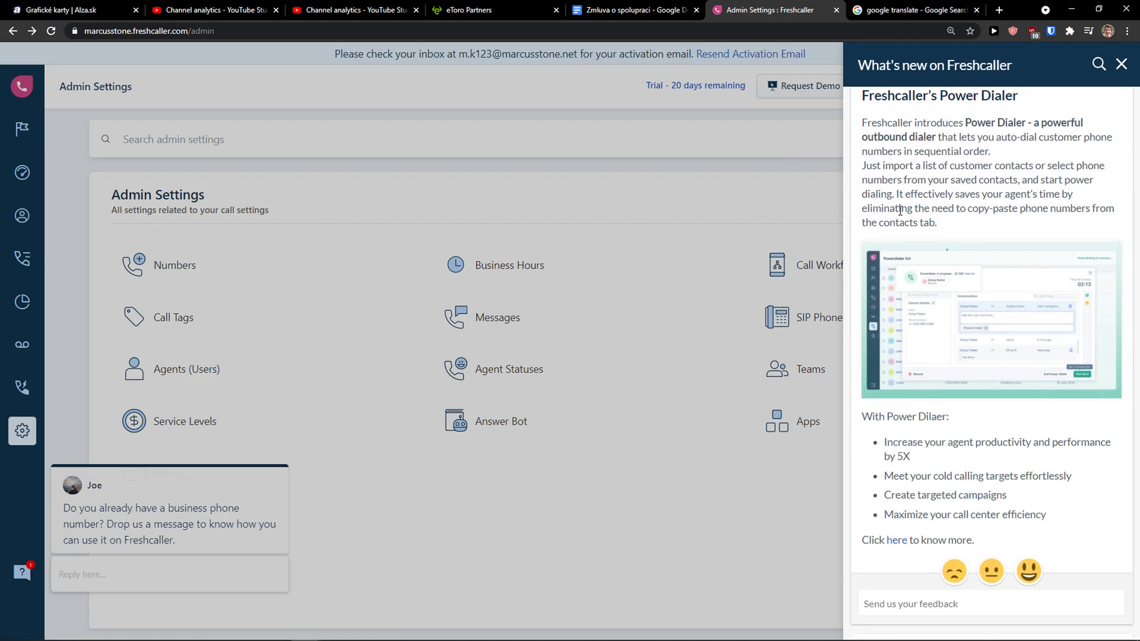
click(760, 207)
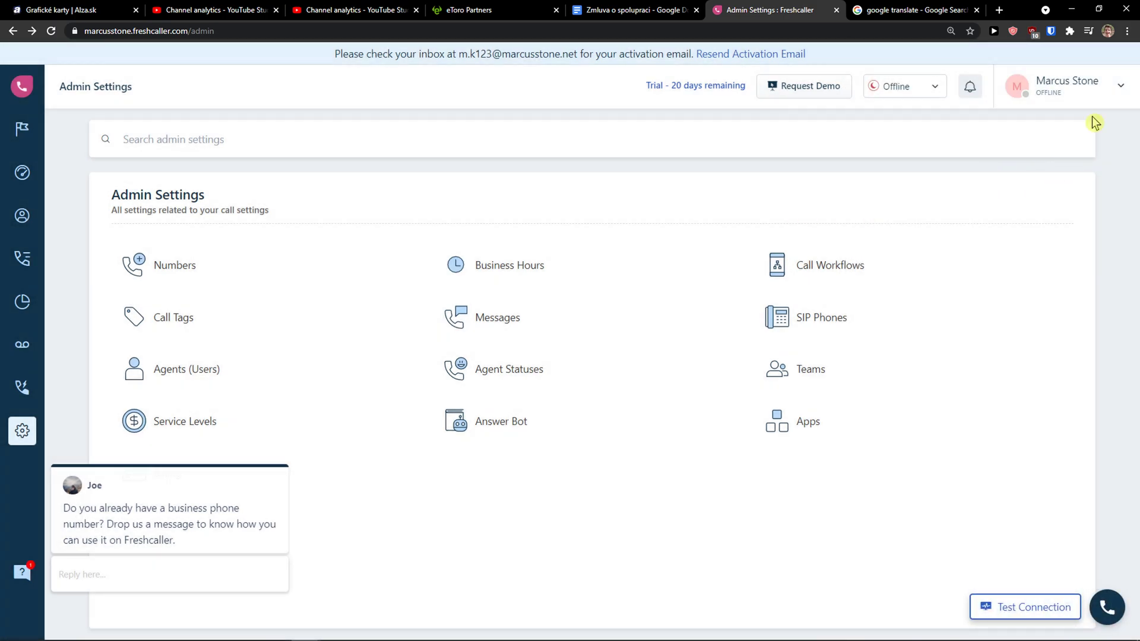
Review the Profile Settings from the account menu and close them without changes.
click(1100, 100)
click(1072, 123)
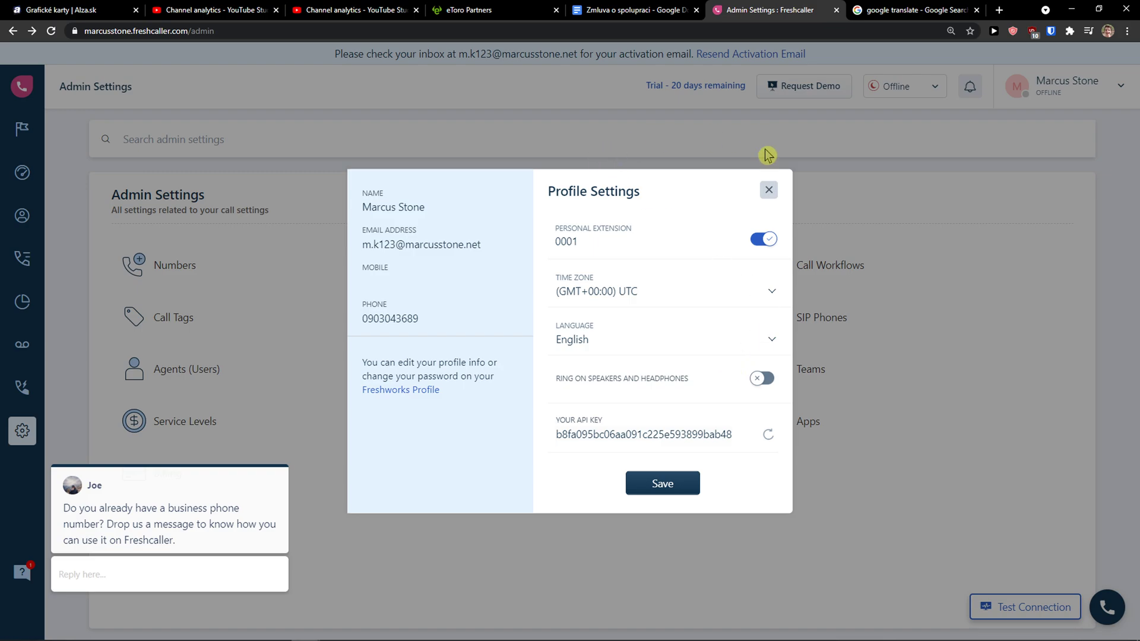
click(768, 189)
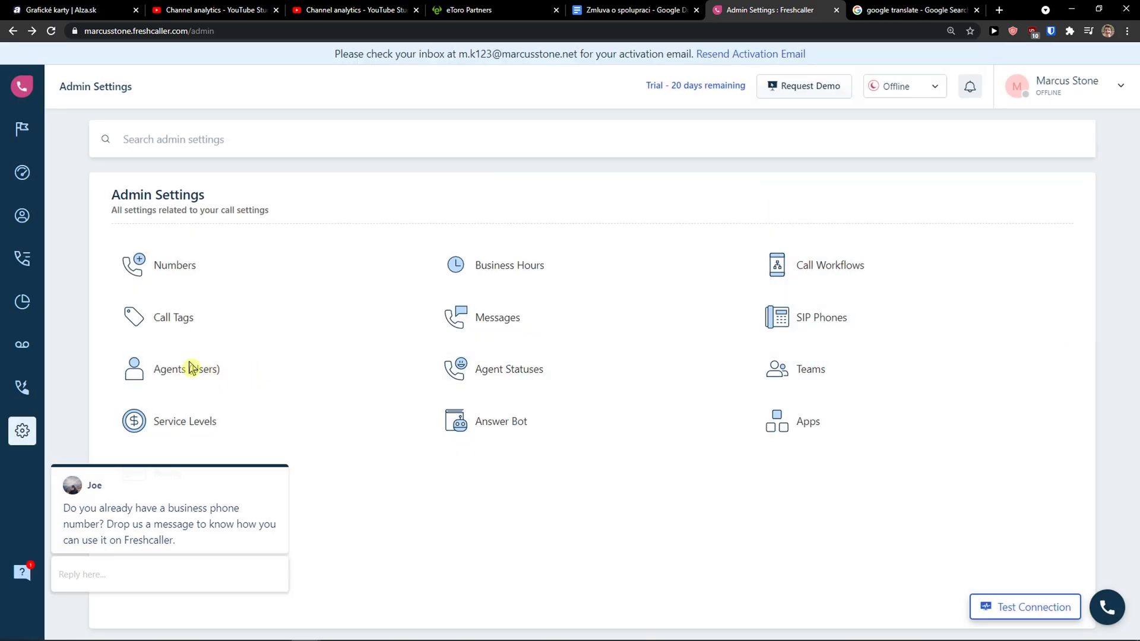
Open the support chat from the '?' icon, close it, reopen it and close it again.
click(26, 574)
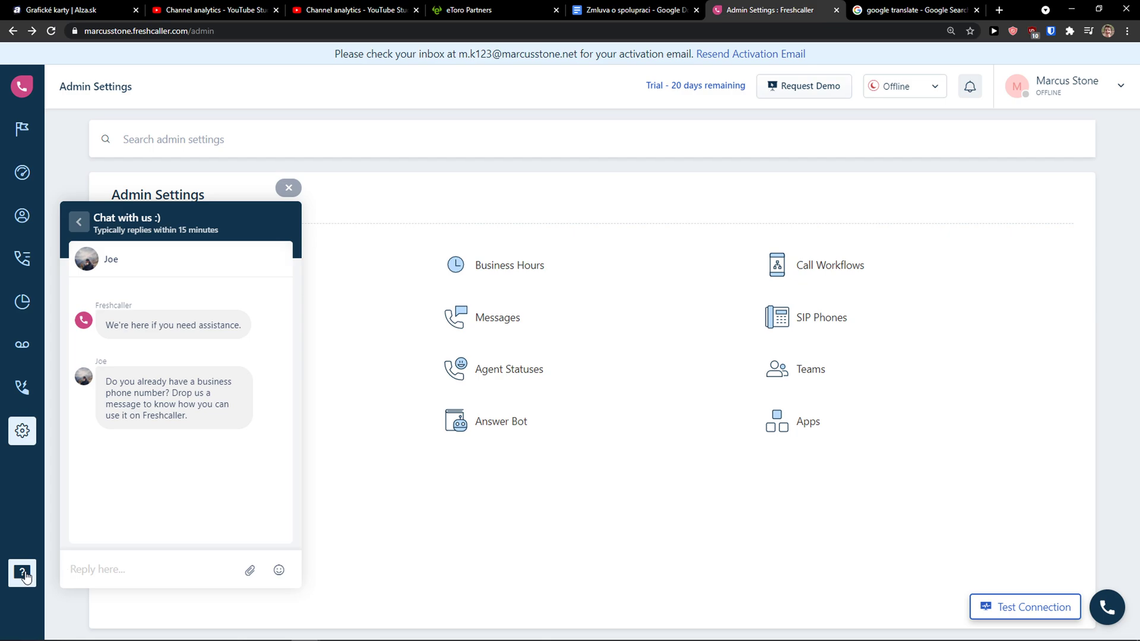
click(24, 574)
click(25, 576)
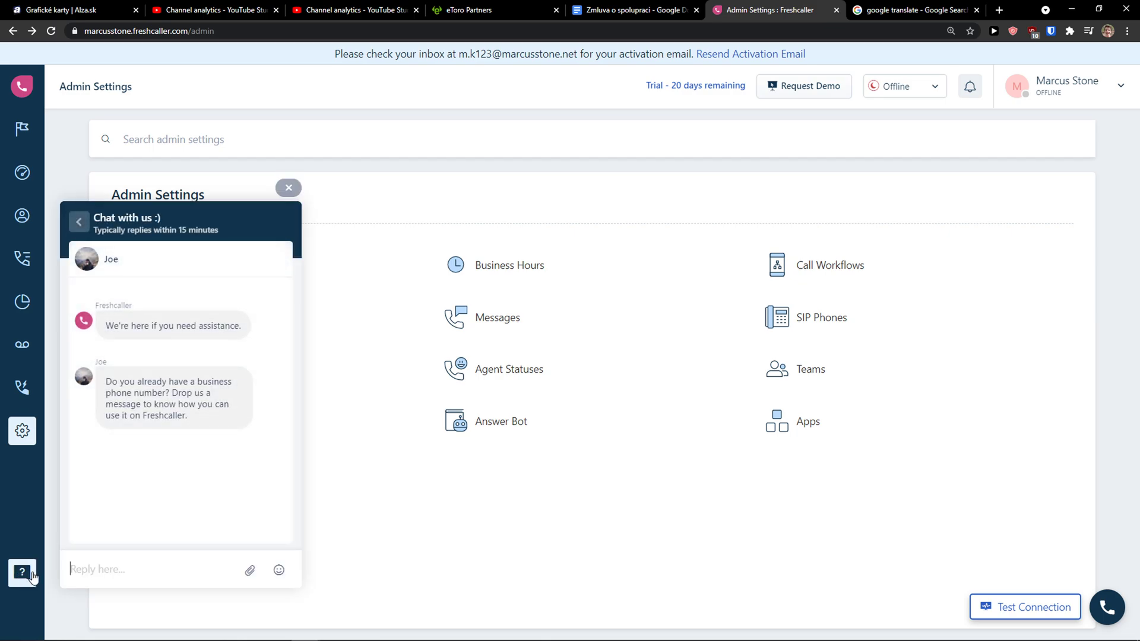
click(24, 573)
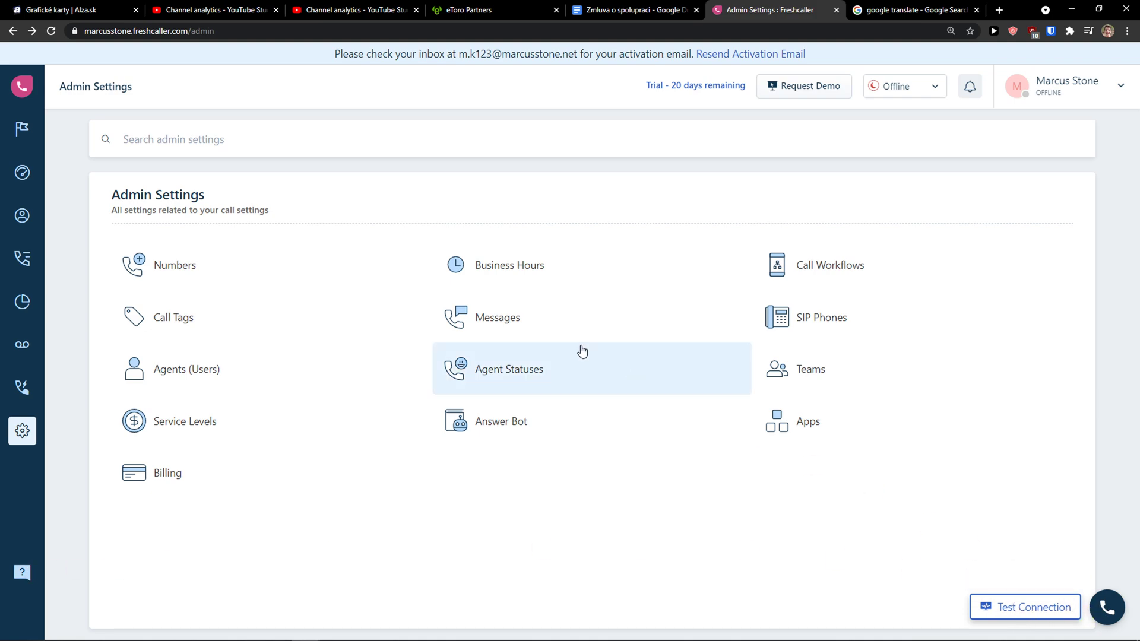
Run the network connection test, passing the reCAPTCHA check, then close the test window.
click(1063, 602)
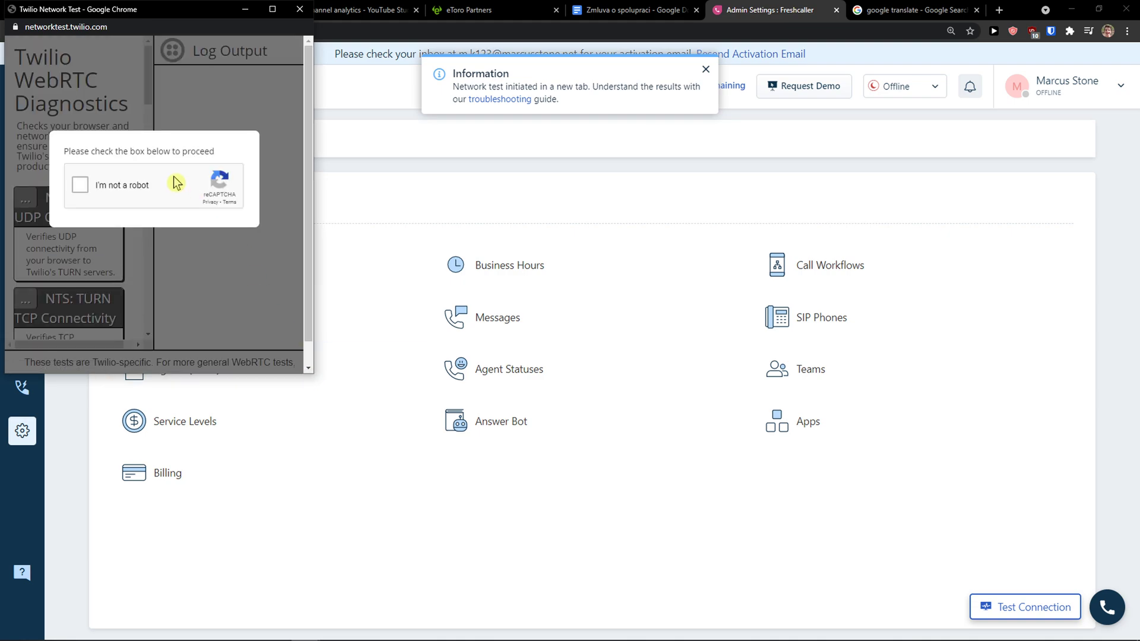
click(146, 186)
click(300, 9)
Dismiss the first-call test dialog and network test notice, then start buying phone credits.
click(1105, 605)
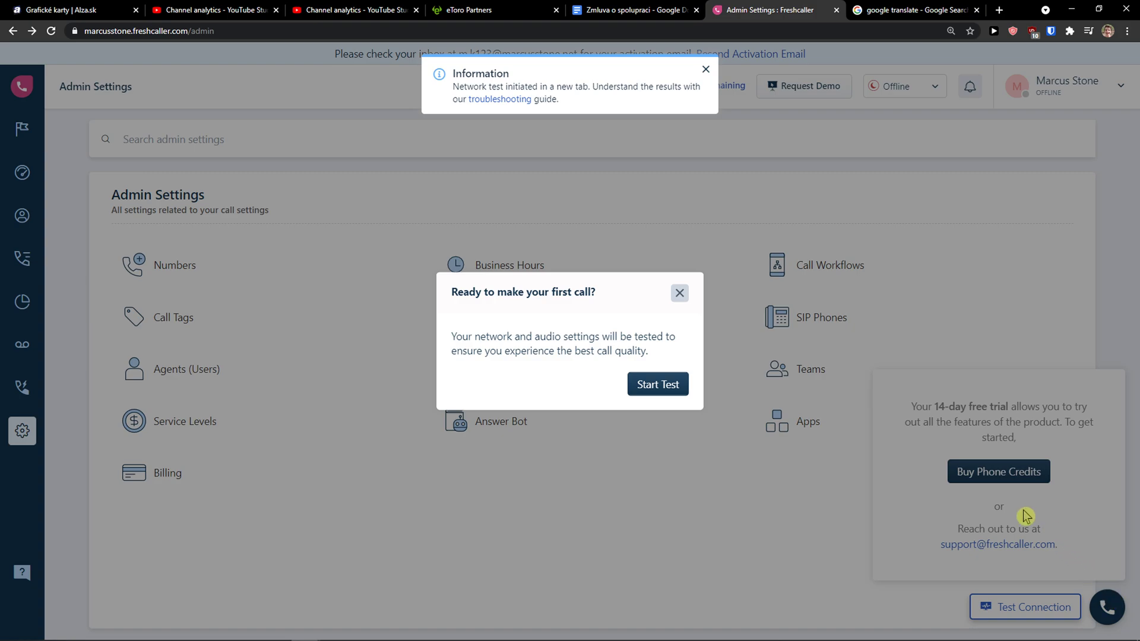
click(679, 293)
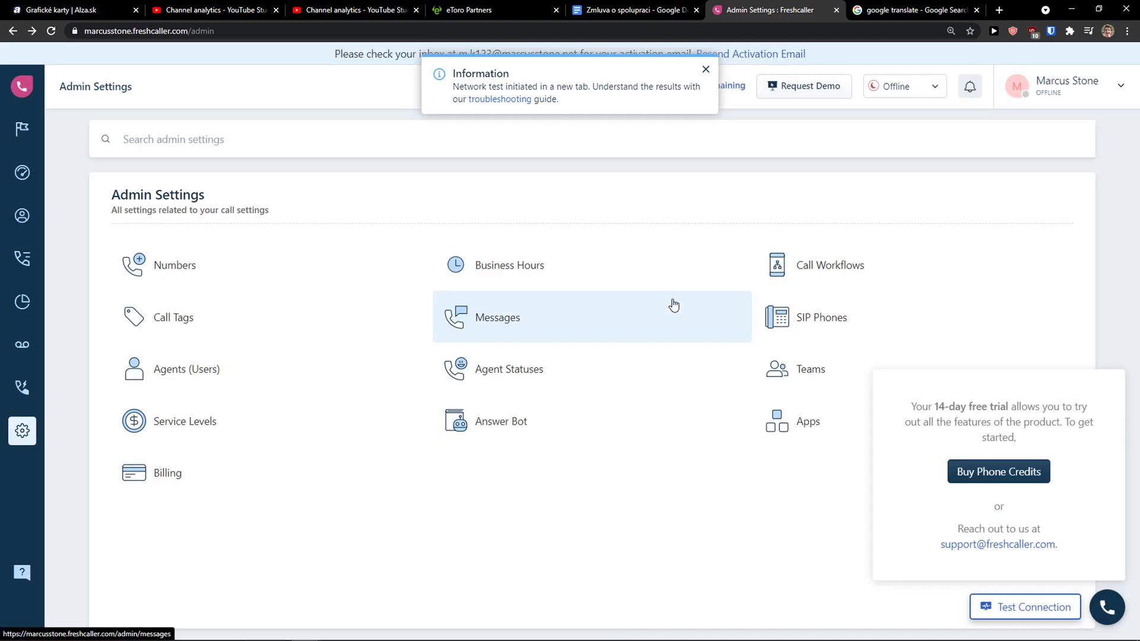
click(705, 70)
click(988, 473)
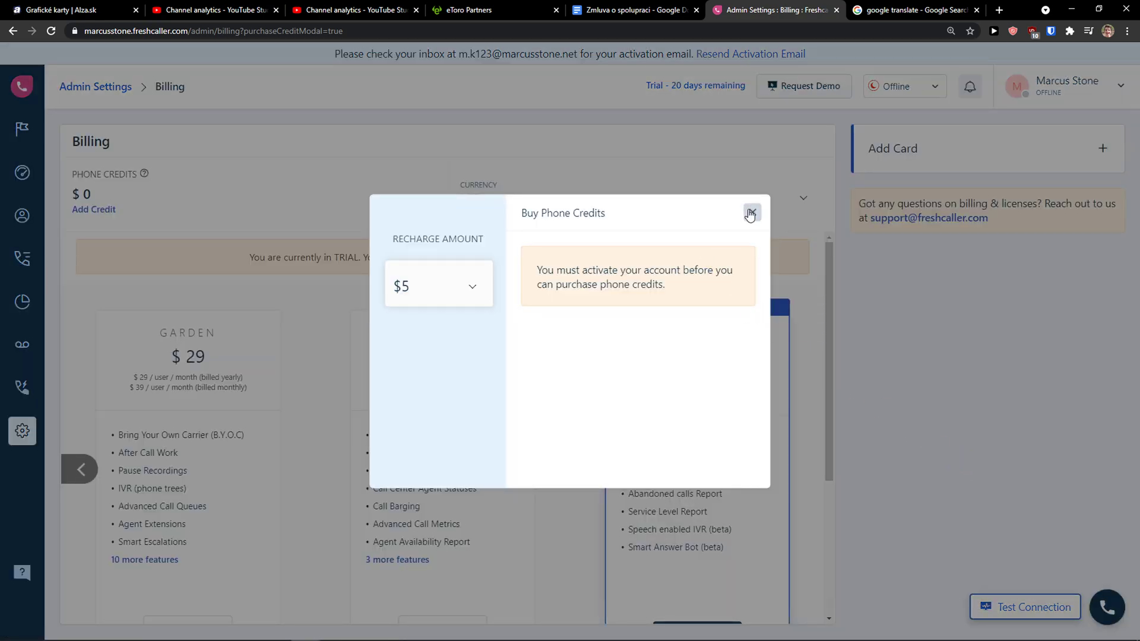
Close the $5 Buy Phone Credits dialog and scroll through the Garden, Estate and Forest plans.
click(749, 212)
scroll(706, 248, down, 2)
scroll(585, 300, up, 2)
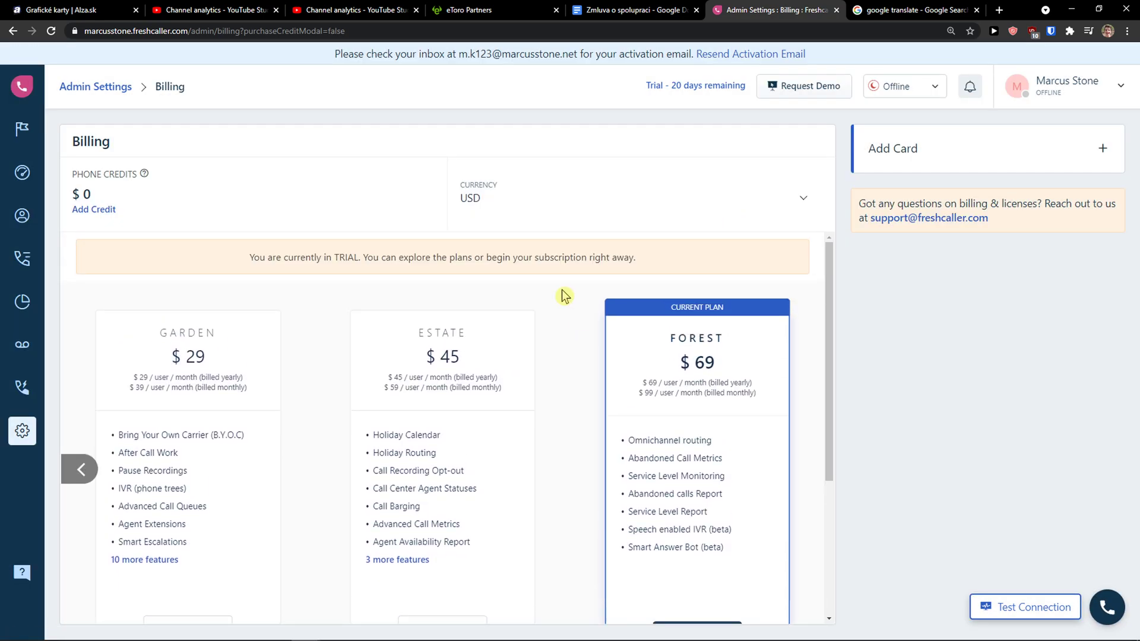